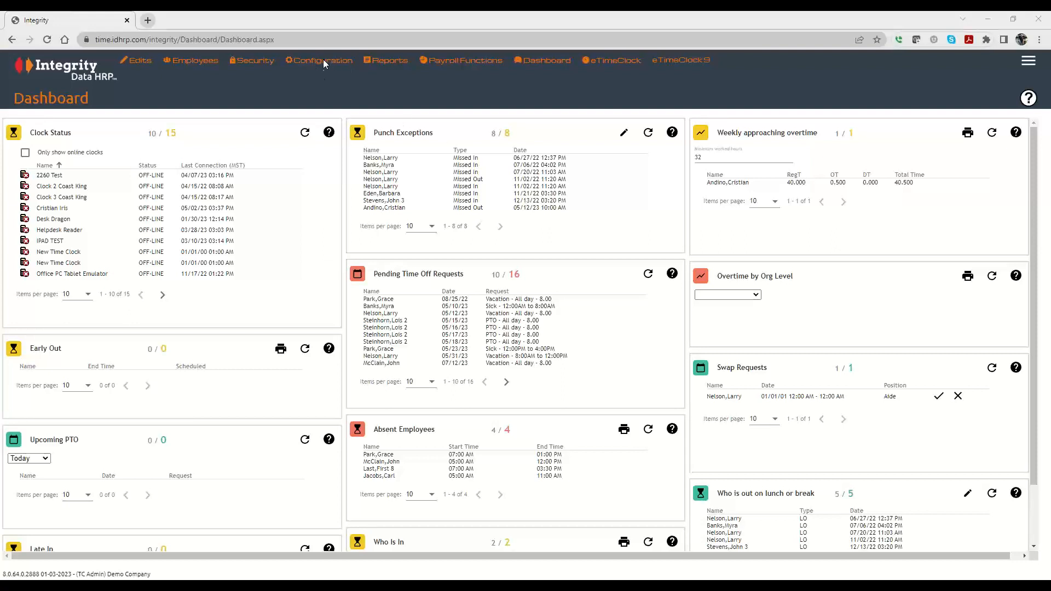
# Step: Open the PTO Plans configuration and start a new PTO plan
pyautogui.moveTo(323, 63)
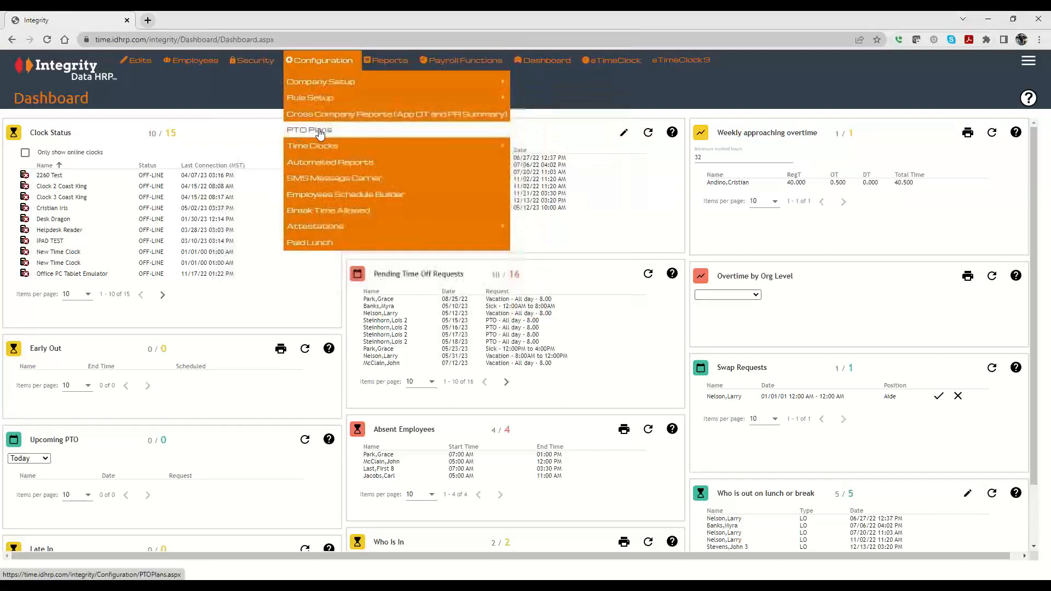
pyautogui.click(320, 131)
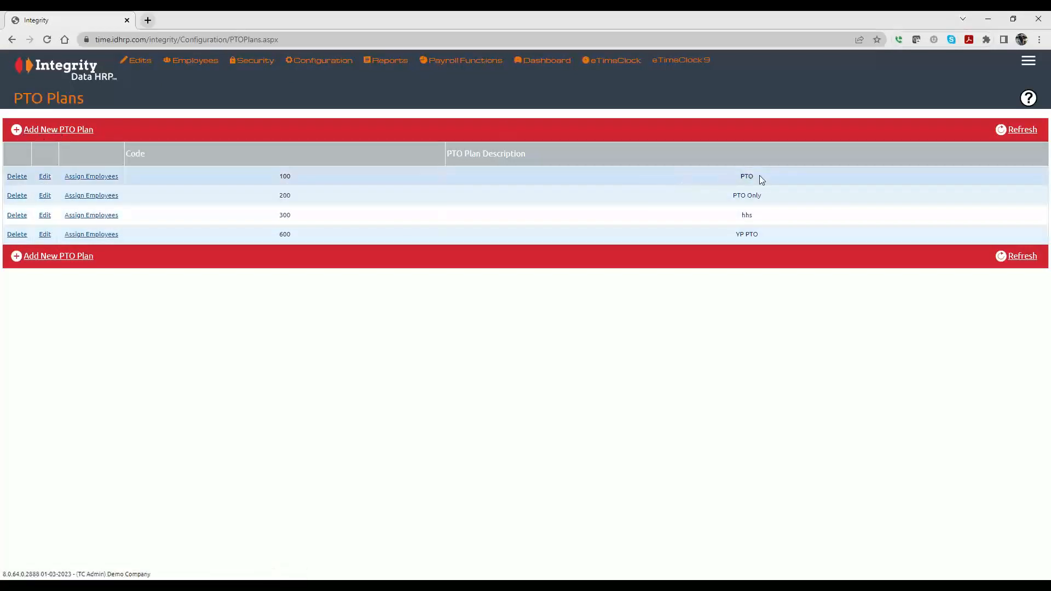
pyautogui.click(55, 132)
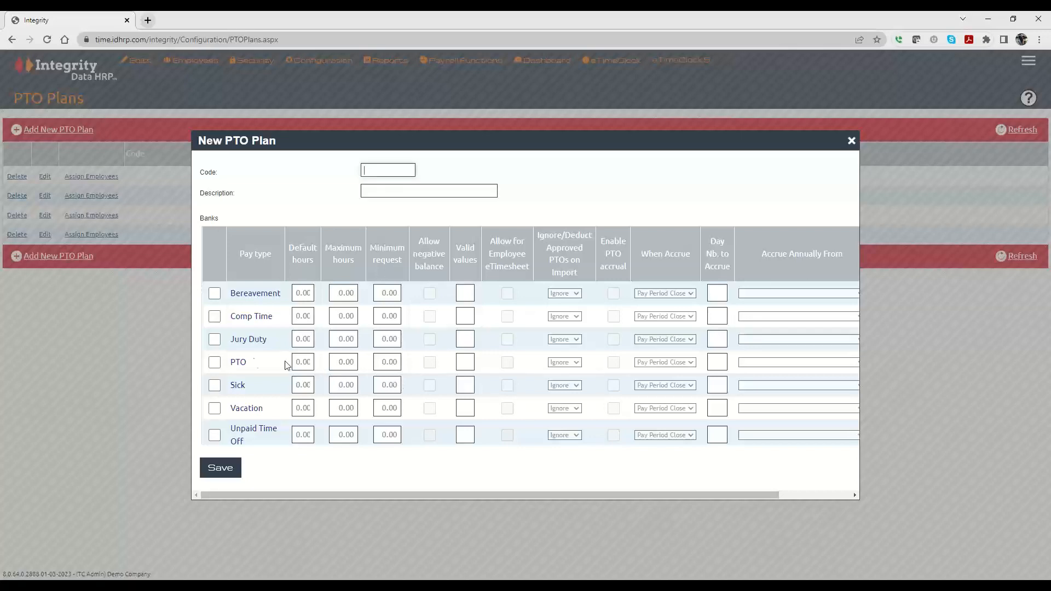
pyautogui.click(215, 362)
pyautogui.click(215, 385)
pyautogui.click(215, 363)
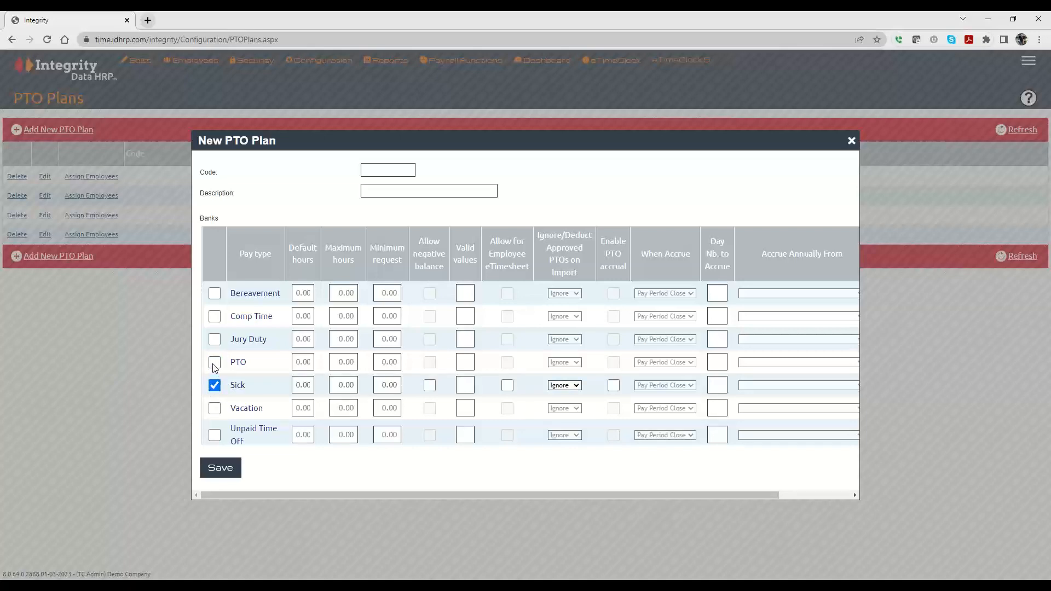
pyautogui.click(214, 386)
# Step: Enter 400 as the new plan's code and Hourly Employees as its description
pyautogui.click(386, 169)
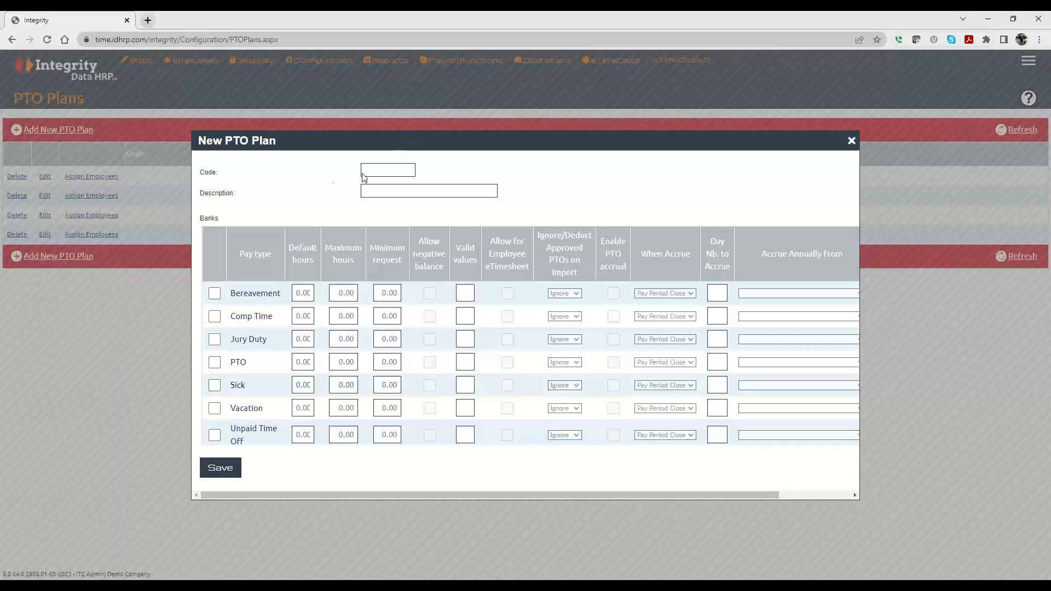
pyautogui.moveTo(355, 141); pyautogui.dragTo(482, 117)
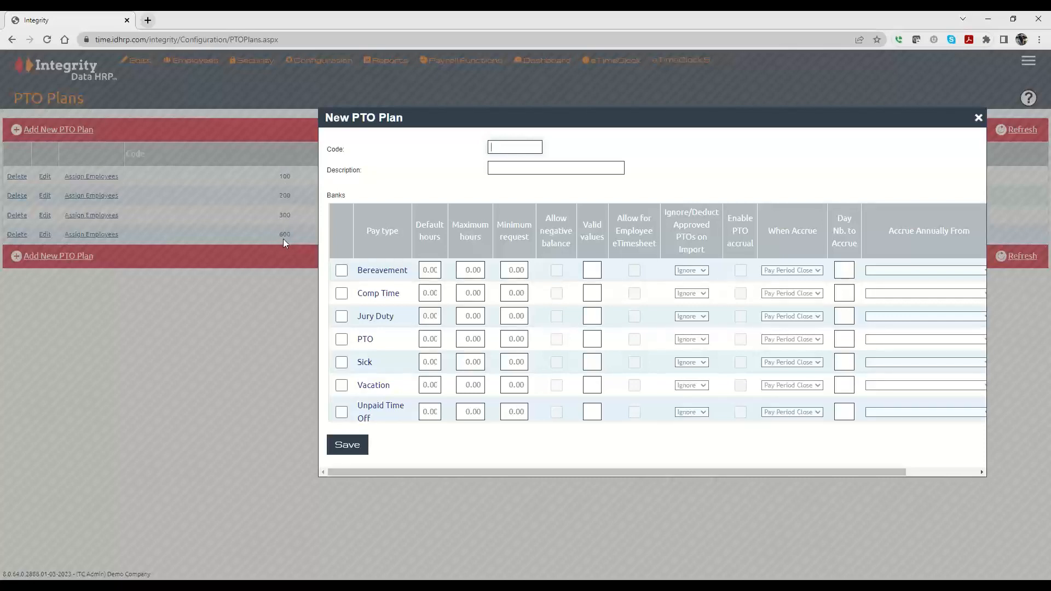
pyautogui.write('400')
pyautogui.click(516, 169)
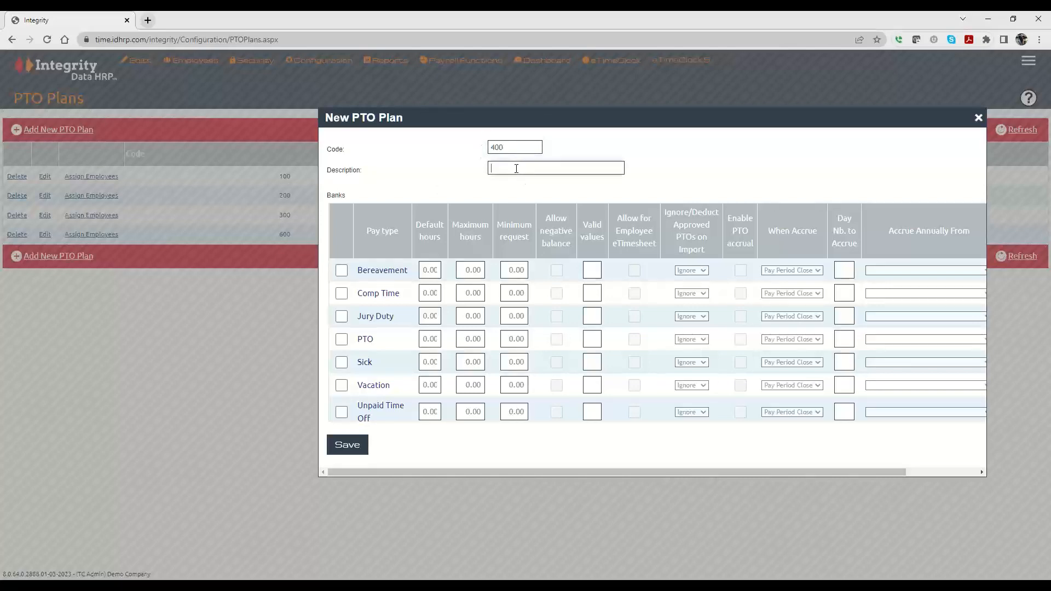
pyautogui.write('Hourly Employees')
pyautogui.moveTo(558, 168); pyautogui.dragTo(481, 168)
# Step: Include the PTO and Sick banks in the plan and set PTO's default hours to 5.00
pyautogui.click(342, 340)
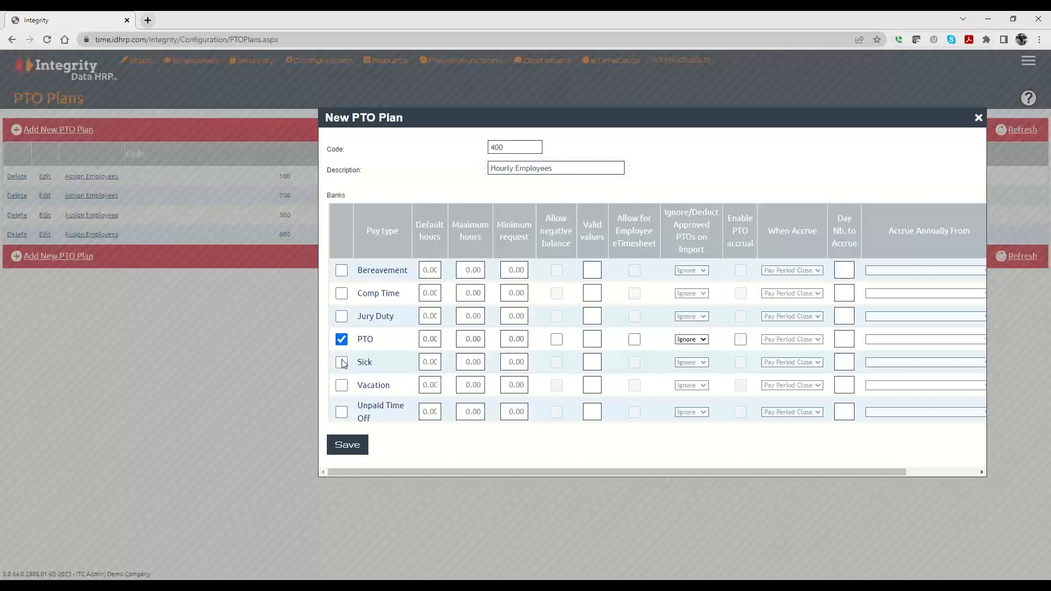
pyautogui.click(342, 363)
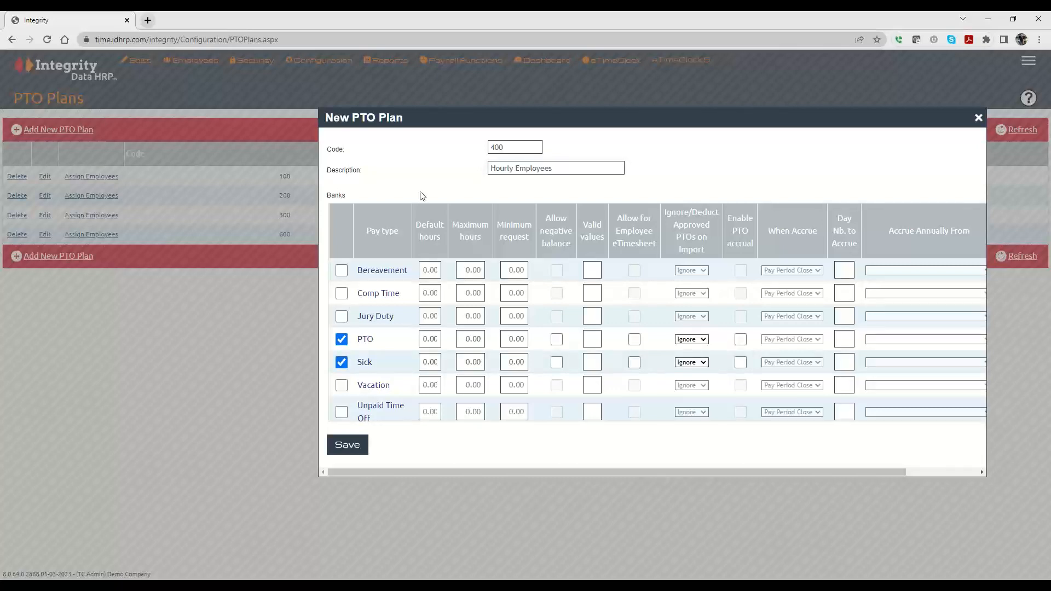
pyautogui.doubleClick(426, 346)
pyautogui.write('5.00')
# Step: Set the maximum hours to 9999 for both the PTO and Sick banks
pyautogui.click(460, 337)
pyautogui.write('9999')
pyautogui.click(459, 362)
pyautogui.write('9999')
# Step: Allow a negative balance for the PTO bank, leave it off the employee eTimesheet, and save the plan
pyautogui.click(492, 347)
pyautogui.click(557, 340)
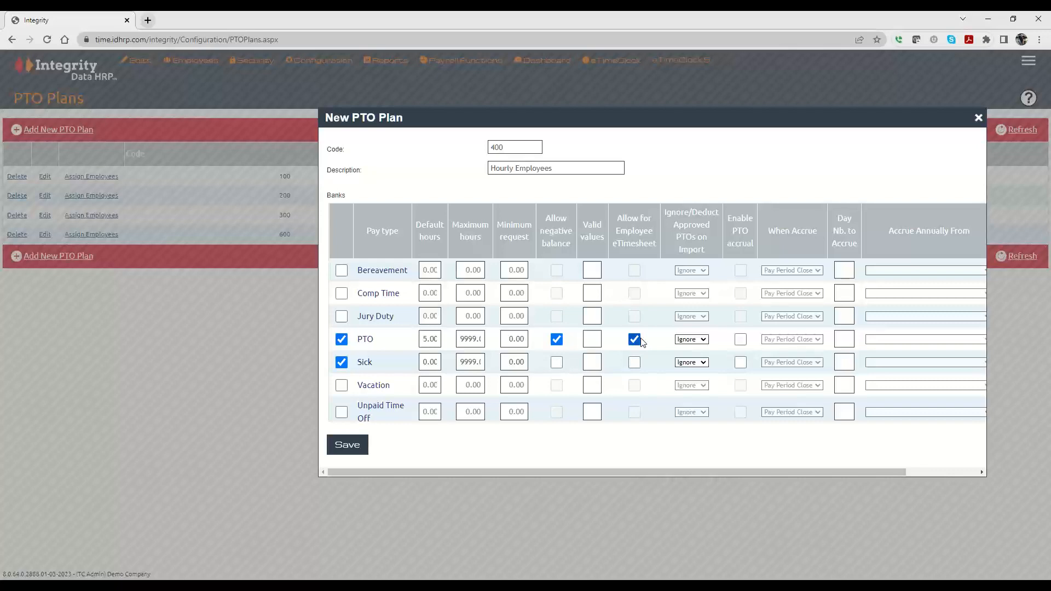
pyautogui.click(640, 340)
pyautogui.click(348, 453)
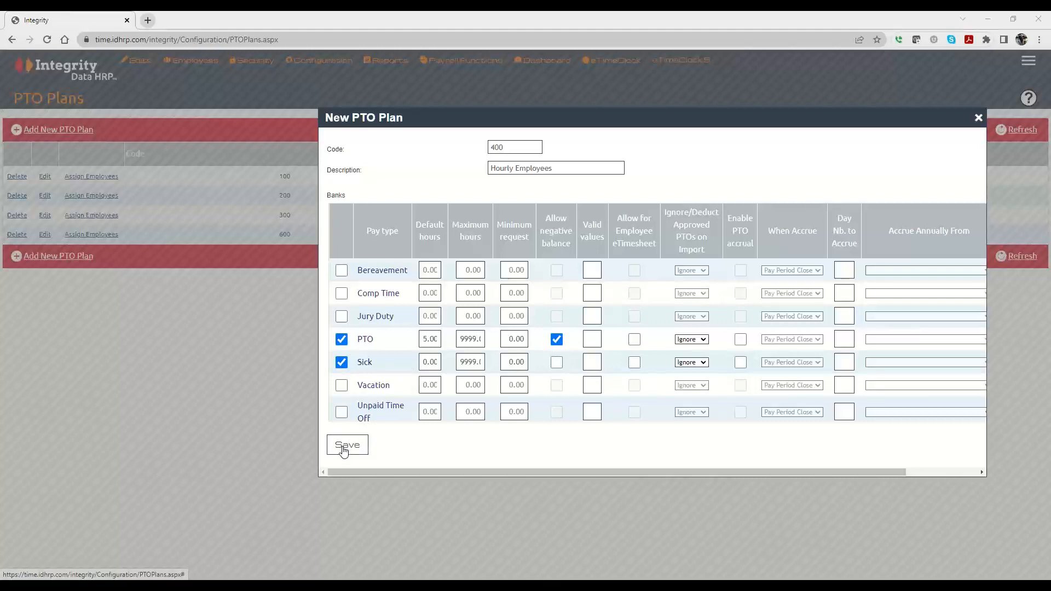
pyautogui.click(344, 450)
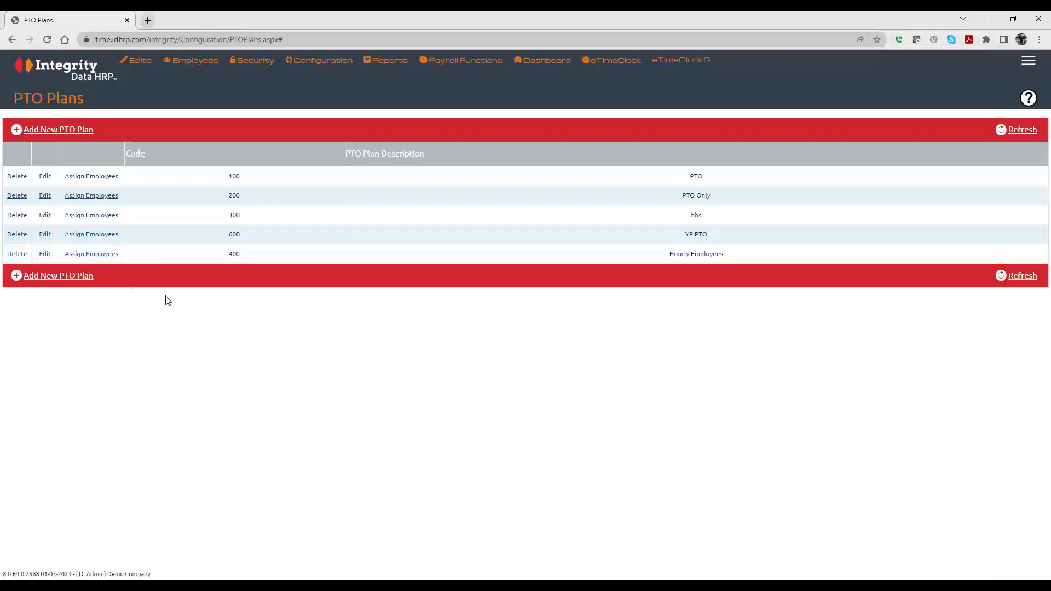
# Step: Edit the Hourly Employees plan and enable accrual for its PTO bank, keeping Pay Period Close as the accrual time
pyautogui.click(45, 255)
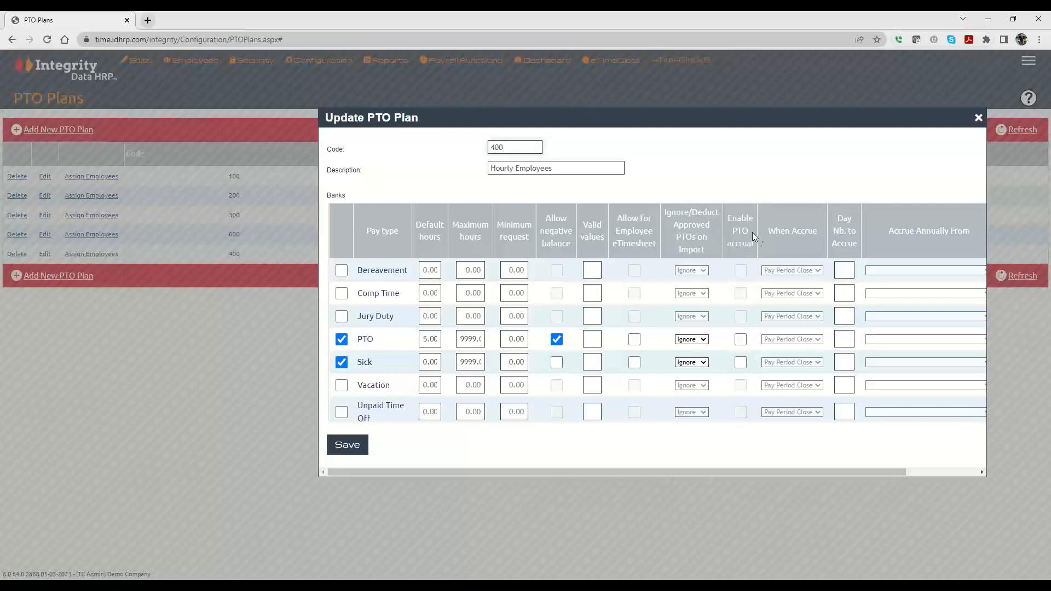
pyautogui.moveTo(642, 118); pyautogui.dragTo(502, 120)
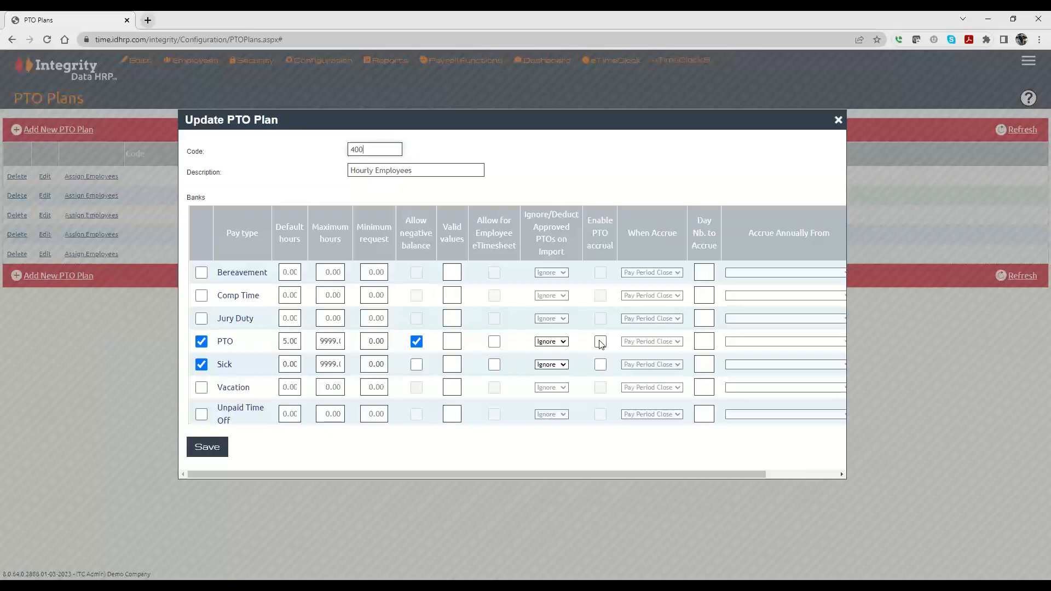
pyautogui.click(601, 342)
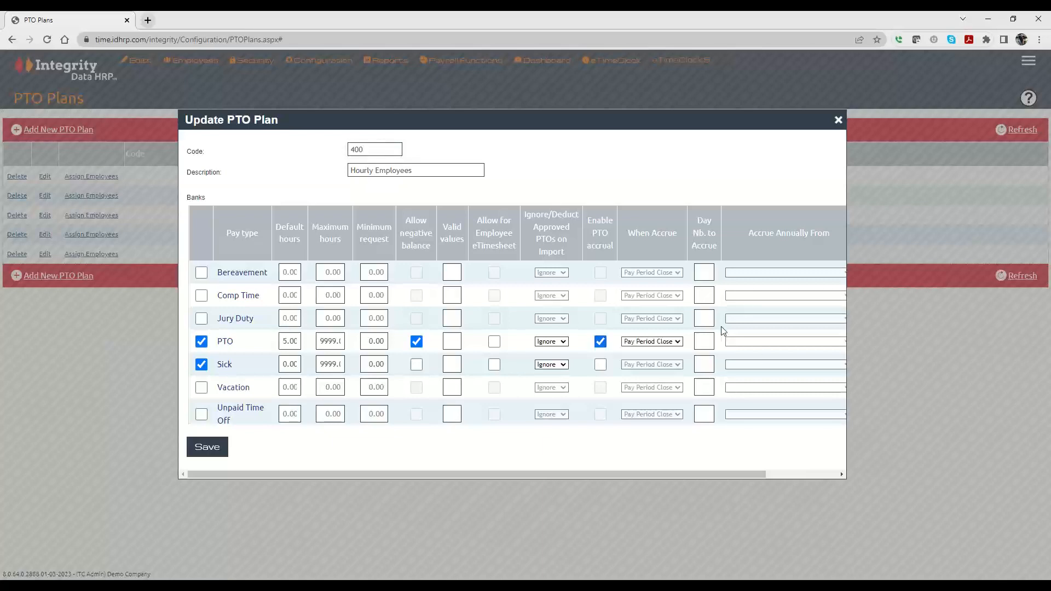
pyautogui.click(670, 344)
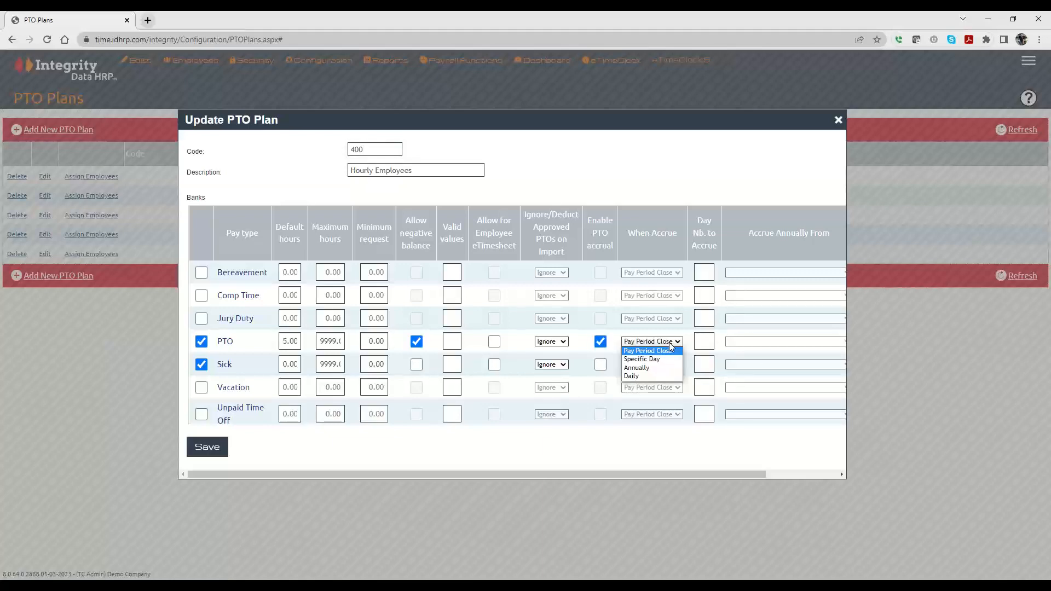
pyautogui.click(689, 340)
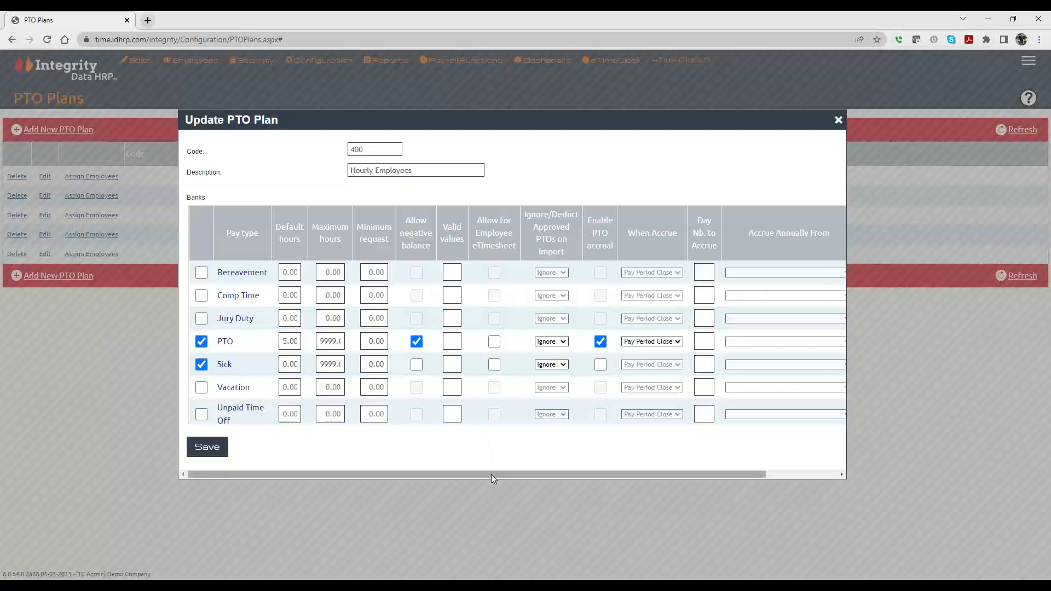
# Step: Open the PTO bank's accrual configuration and apply the max benefit year accrual
pyautogui.moveTo(491, 474); pyautogui.dragTo(605, 469)
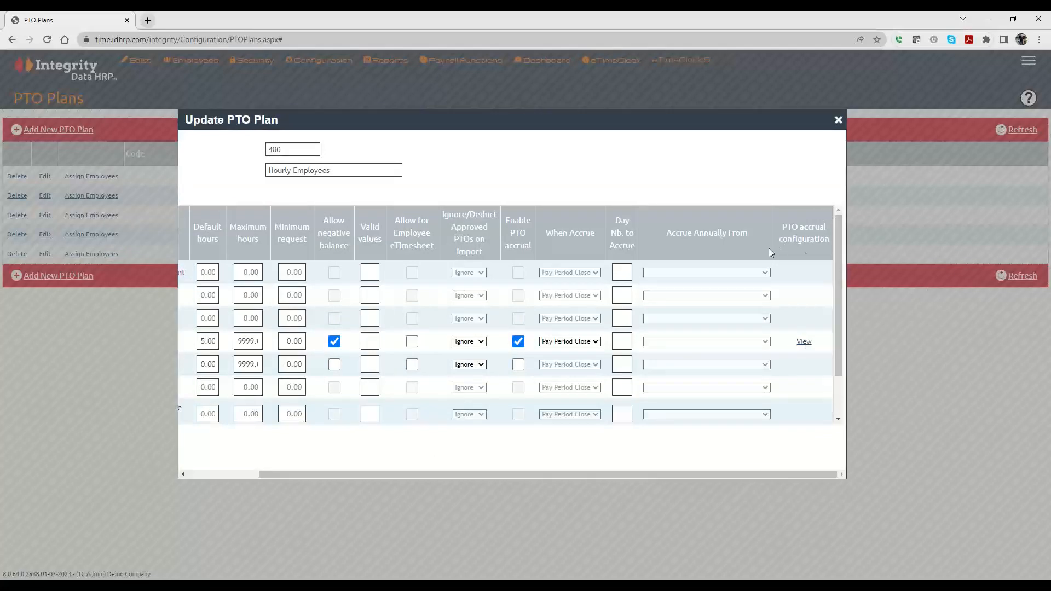
pyautogui.click(804, 342)
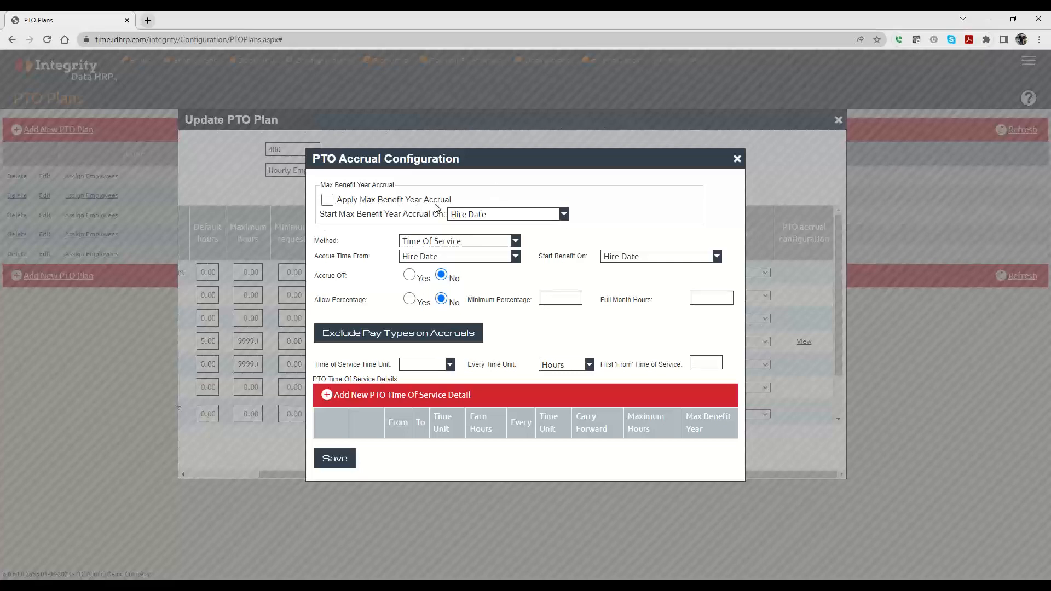
pyautogui.click(327, 200)
# Step: Use Hire Date for both Accrue Time From and Start Benefit On, with Allow Percentage set to No
pyautogui.moveTo(322, 256); pyautogui.dragTo(374, 258)
pyautogui.click(424, 261)
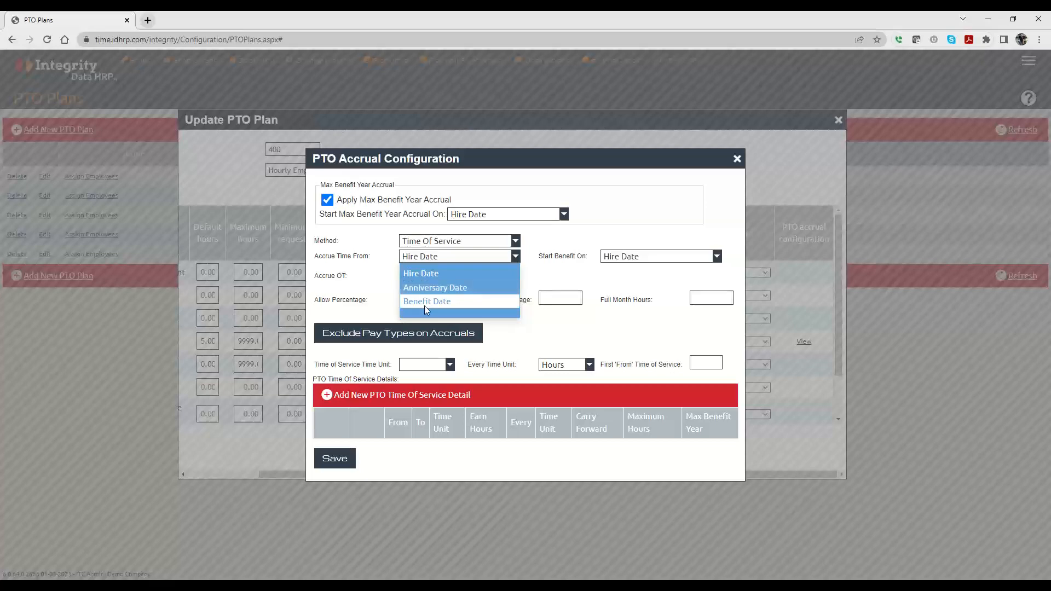
pyautogui.click(369, 283)
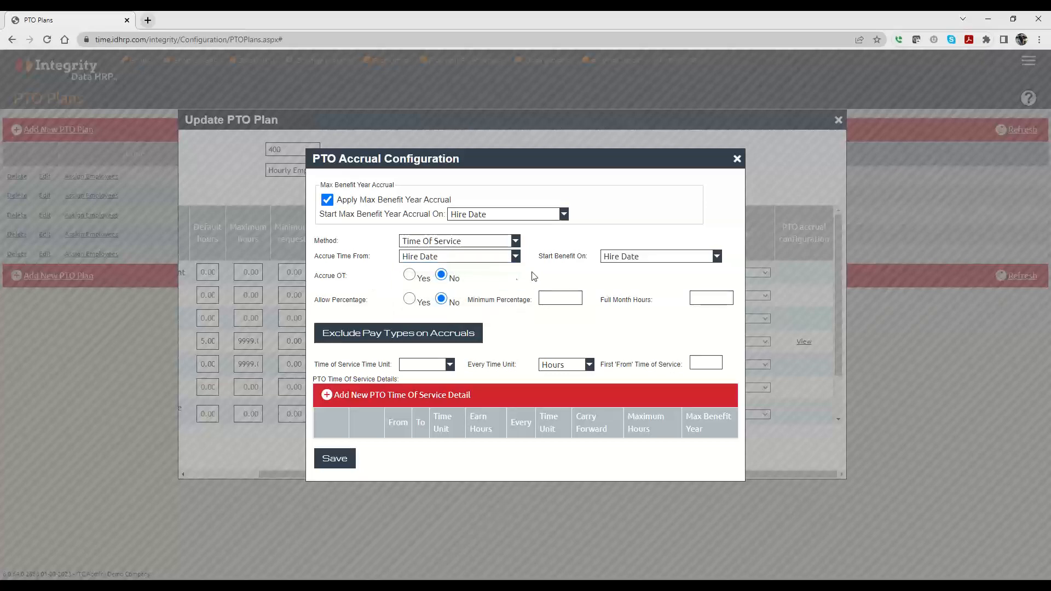
pyautogui.click(616, 257)
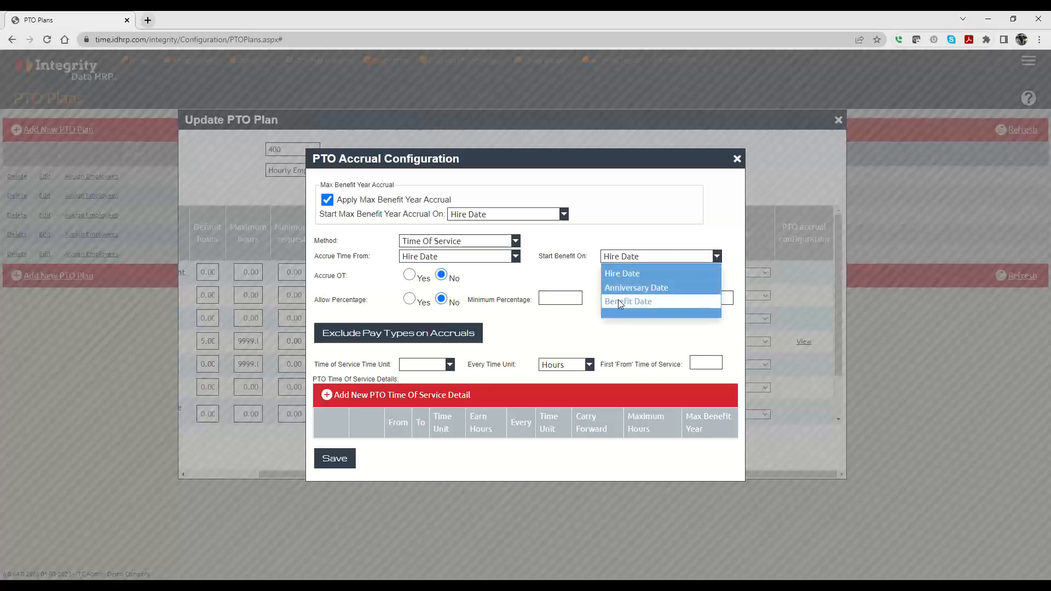
pyautogui.click(644, 274)
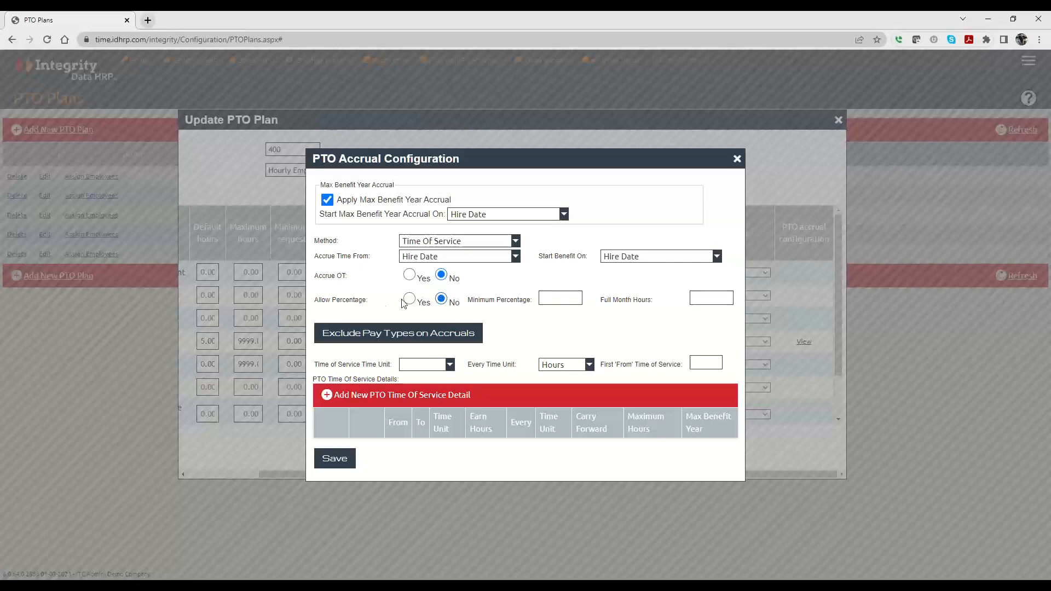
pyautogui.click(441, 300)
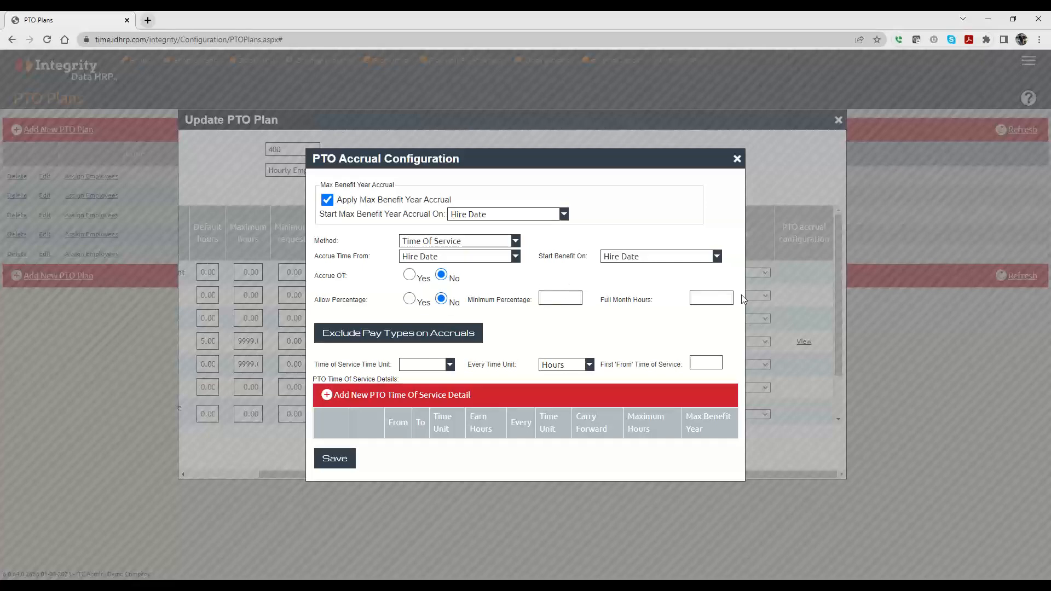
# Step: Try excluding the PTO pay type from accruals, move it back to the available pay types, and close without saving
pyautogui.click(437, 340)
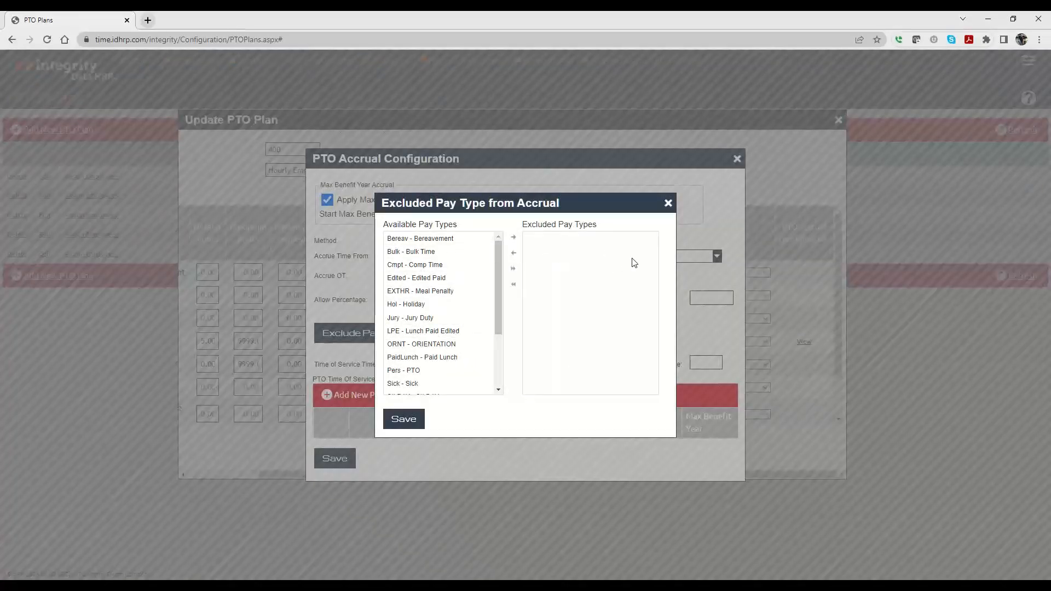
pyautogui.click(404, 372)
pyautogui.click(513, 237)
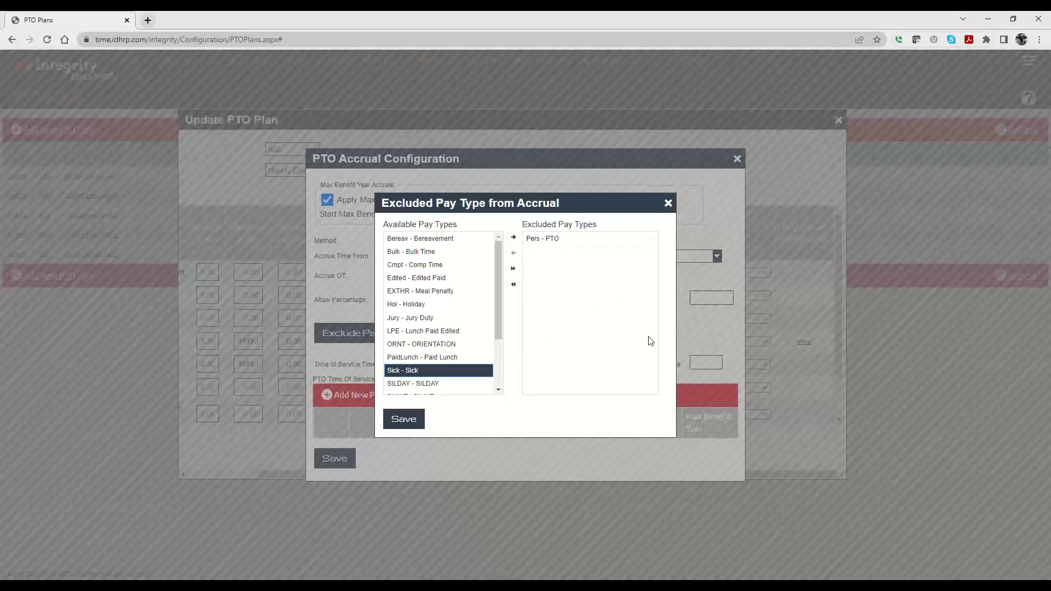
pyautogui.click(550, 239)
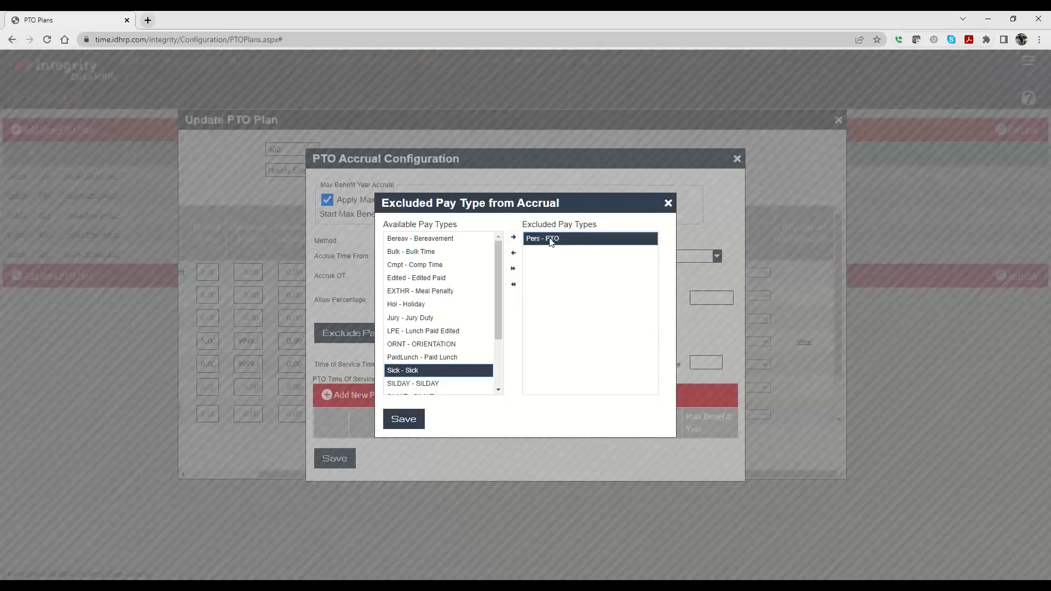
pyautogui.click(513, 254)
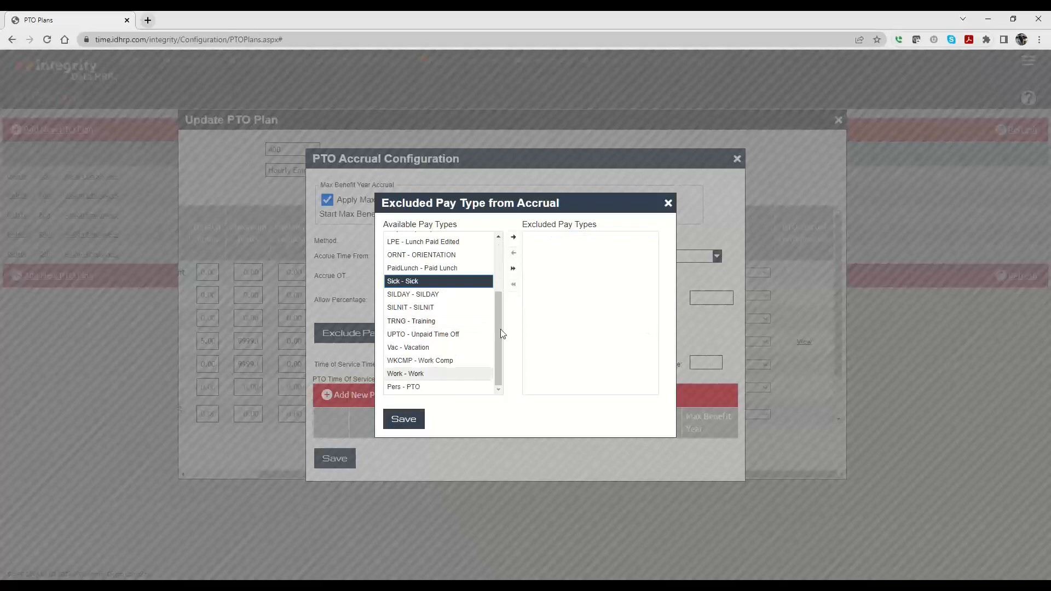
pyautogui.click(669, 204)
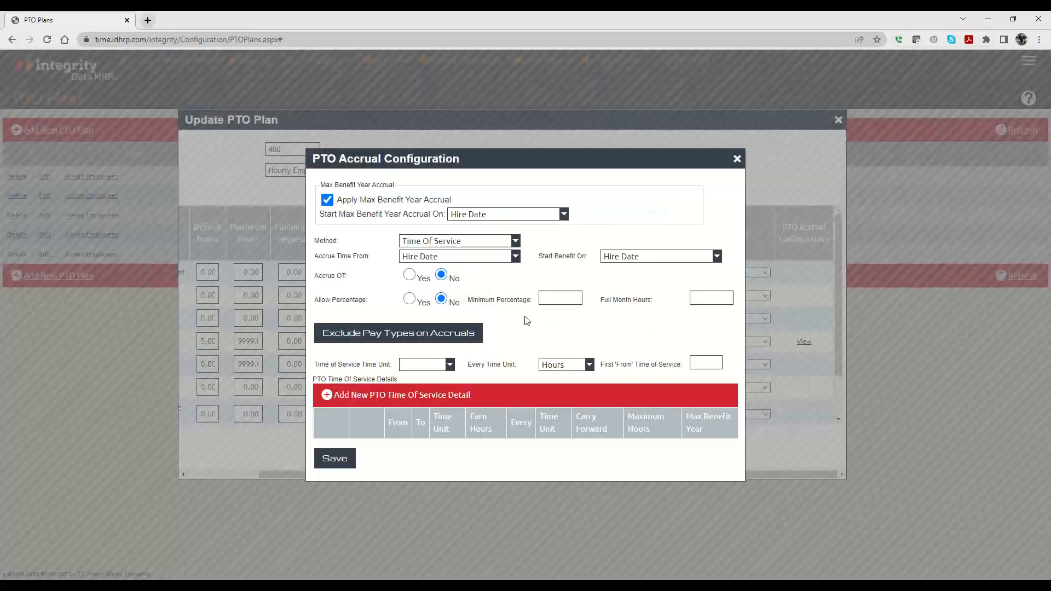
# Step: Set the Time of Service Time Unit to Month and the Every Time Unit to Pay Period
pyautogui.moveTo(316, 365); pyautogui.dragTo(391, 361)
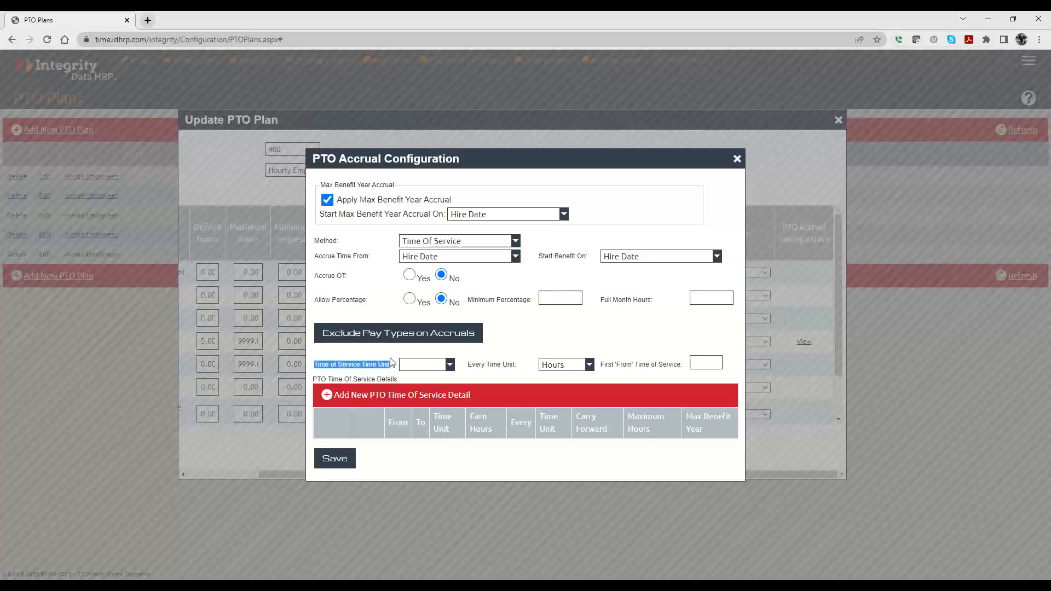
pyautogui.click(429, 363)
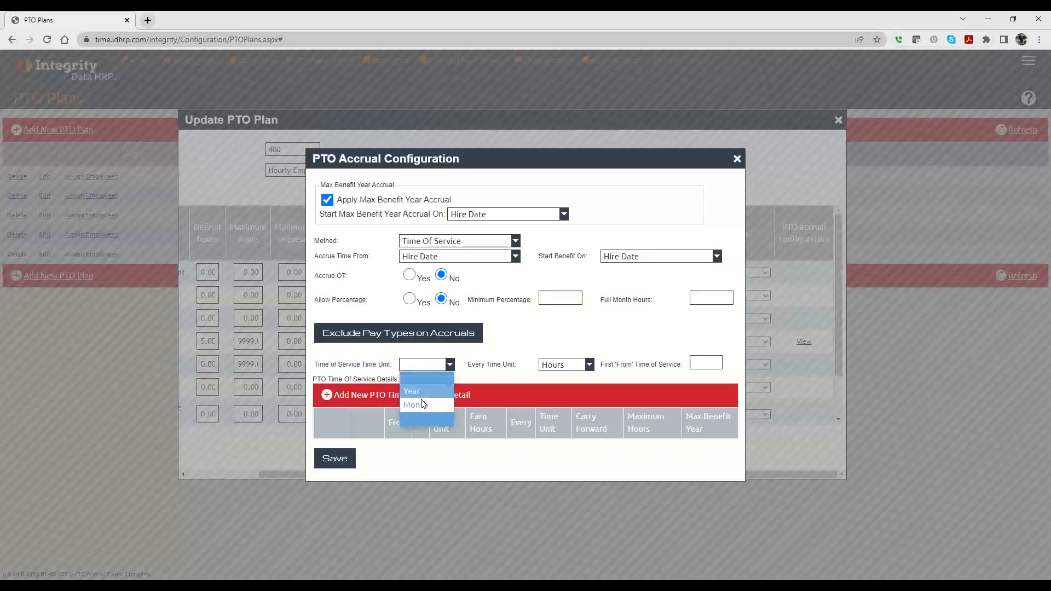
pyautogui.click(425, 405)
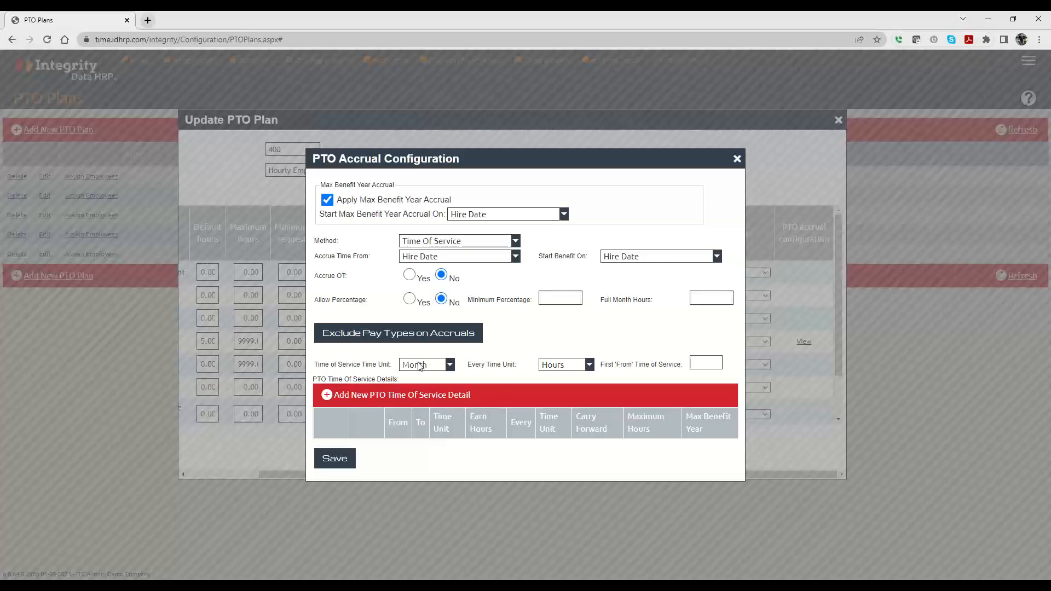
pyautogui.click(574, 369)
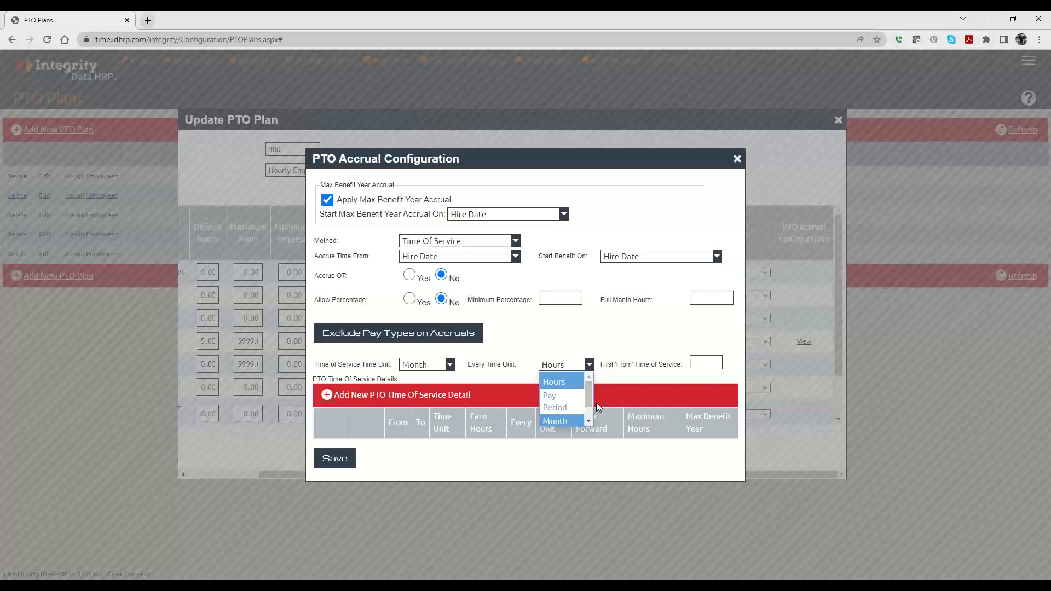
pyautogui.scroll(-1, 588, 401)
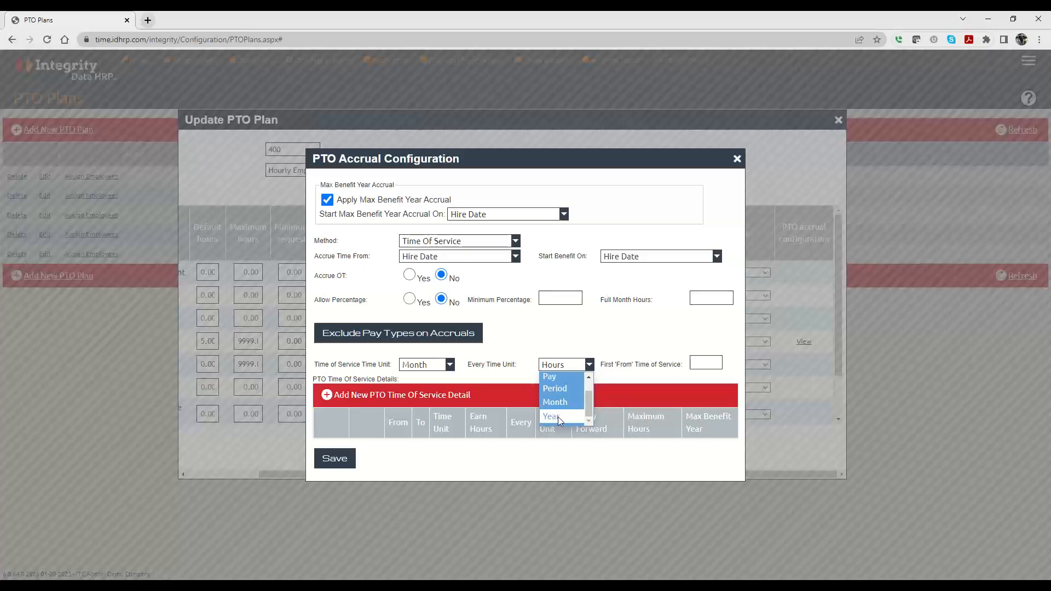
pyautogui.click(559, 389)
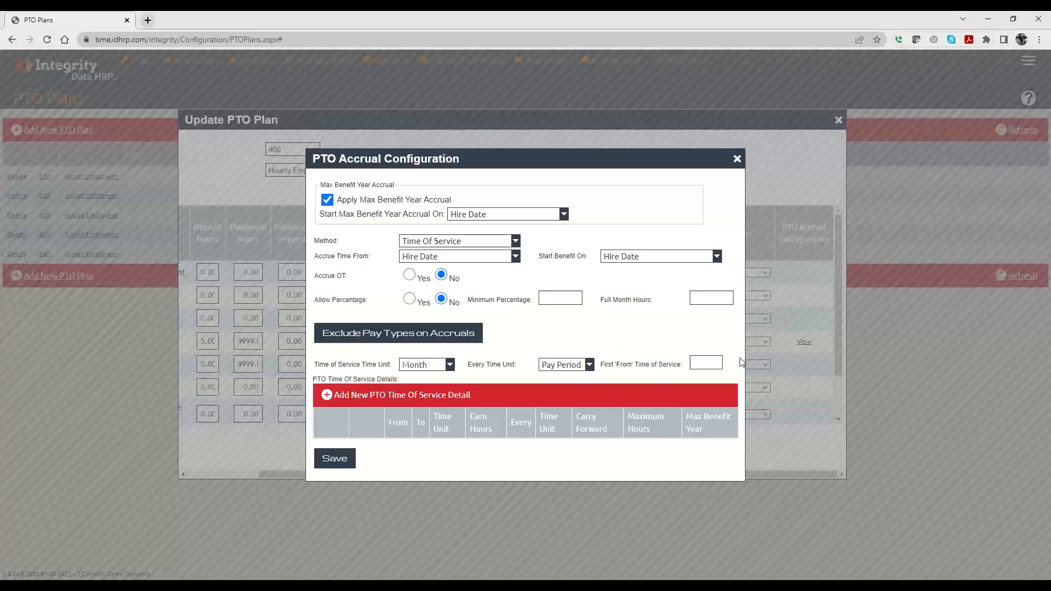
# Step: Start a new PTO time of service detail running from 0 to 23 months with 2.67 earn hours every pay period
pyautogui.click(357, 398)
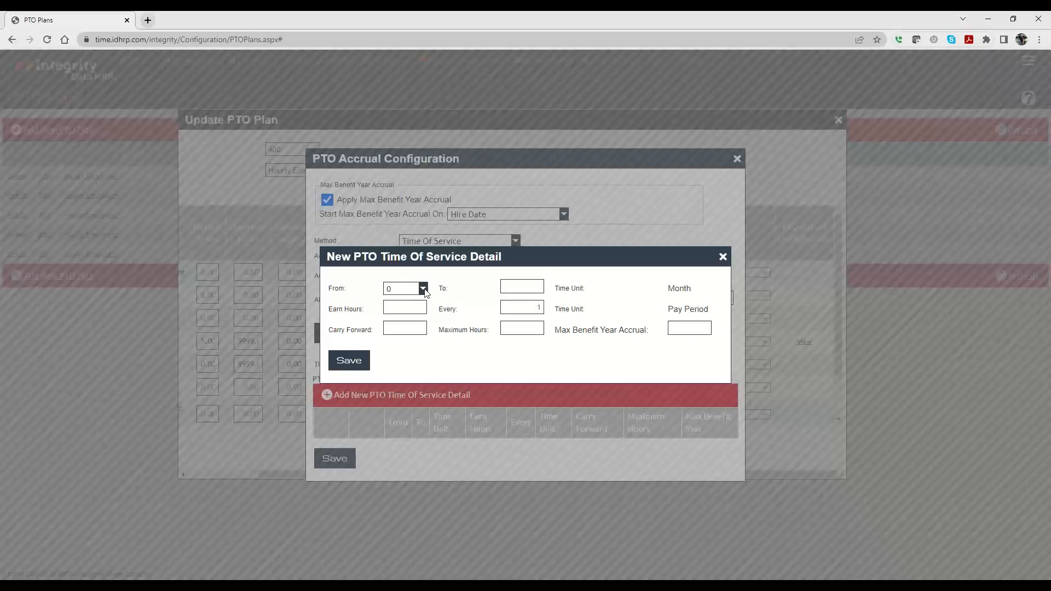
pyautogui.click(520, 284)
pyautogui.write('23')
pyautogui.click(408, 309)
pyautogui.write('2.67')
pyautogui.click(549, 308)
pyautogui.moveTo(553, 261); pyautogui.dragTo(542, 218)
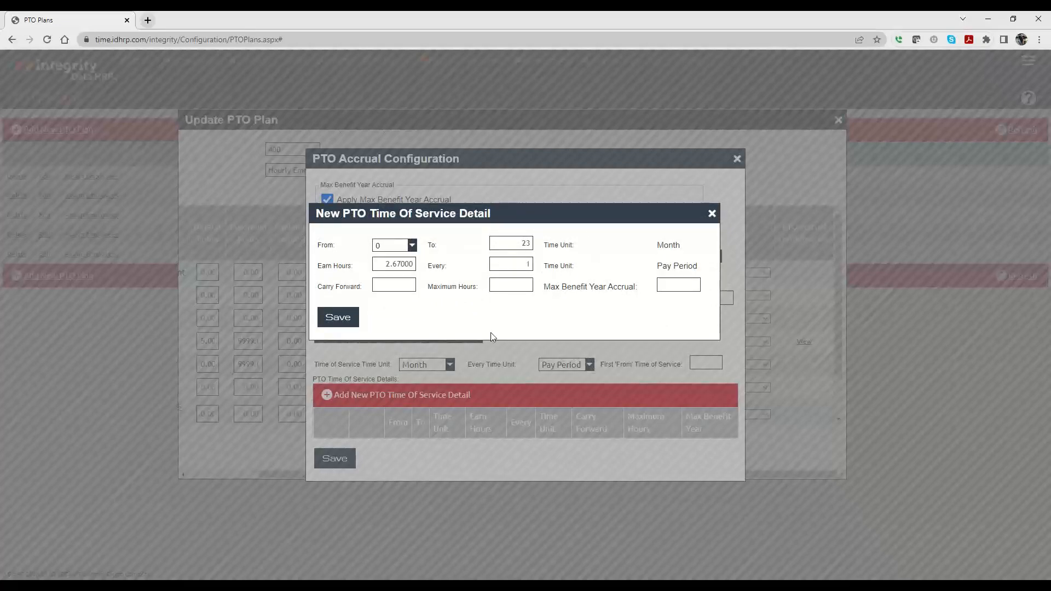
# Step: Set Carry Forward to 20, Maximum Hours to 60 and Max Benefit Year Accrual to 40, and save the detail
pyautogui.click(380, 287)
pyautogui.write('20')
pyautogui.click(512, 285)
pyautogui.write('40')
pyautogui.click(673, 285)
pyautogui.write('40')
pyautogui.doubleClick(518, 287)
pyautogui.write('60')
pyautogui.click(408, 265)
pyautogui.click(437, 266)
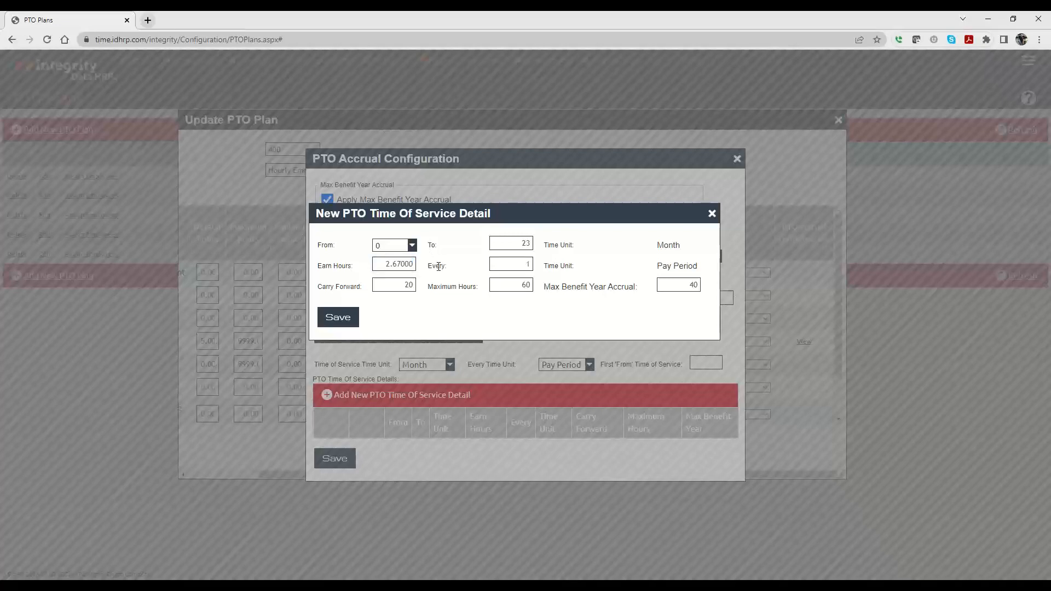
pyautogui.click(335, 322)
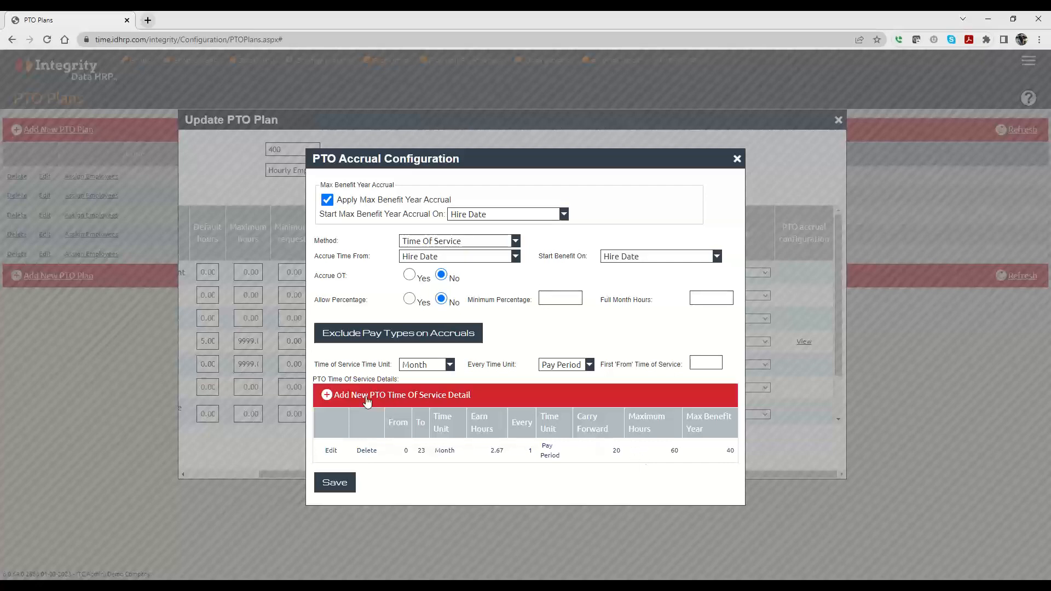
# Step: Add a detail for months 24 to 47 with 2.97256 earn hours, 40 carry forward, 100 maximum hours and 60 max benefit year accrual
pyautogui.click(408, 397)
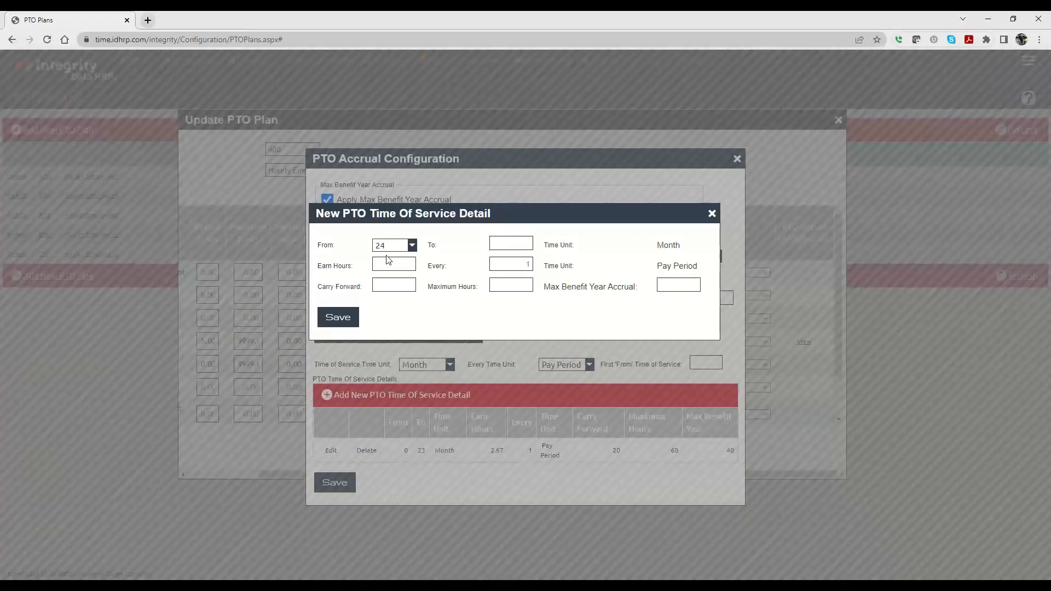
pyautogui.click(512, 244)
pyautogui.write('47')
pyautogui.click(386, 266)
pyautogui.write('2.97256')
pyautogui.click(386, 286)
pyautogui.click(507, 287)
pyautogui.click(683, 282)
pyautogui.click(338, 321)
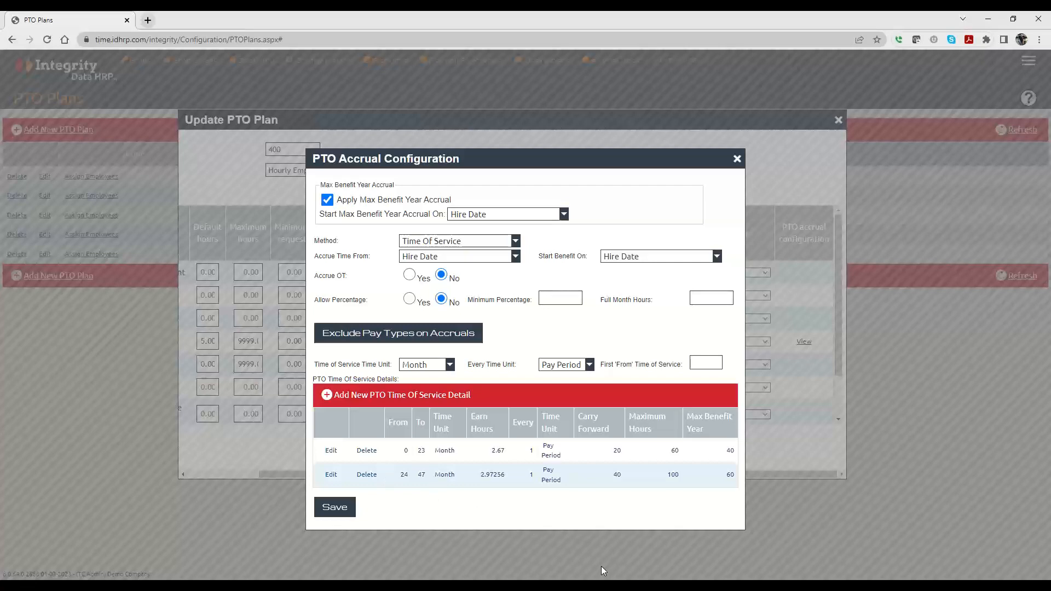
# Step: Save the PTO accrual configuration and the plan, and reopen the Hourly Employees plan for editing
pyautogui.click(331, 507)
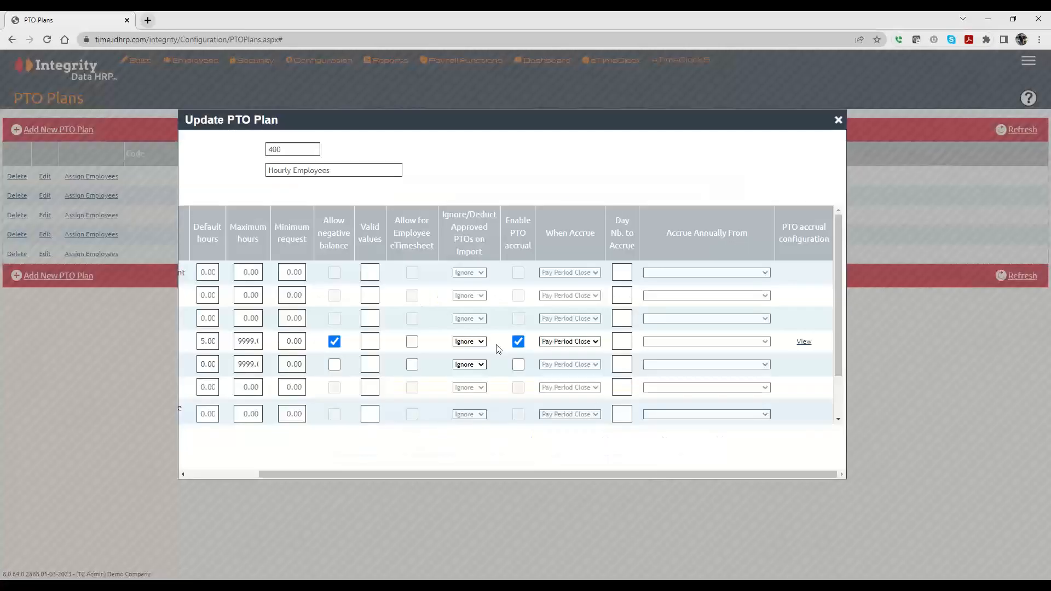
pyautogui.moveTo(365, 475); pyautogui.dragTo(227, 467)
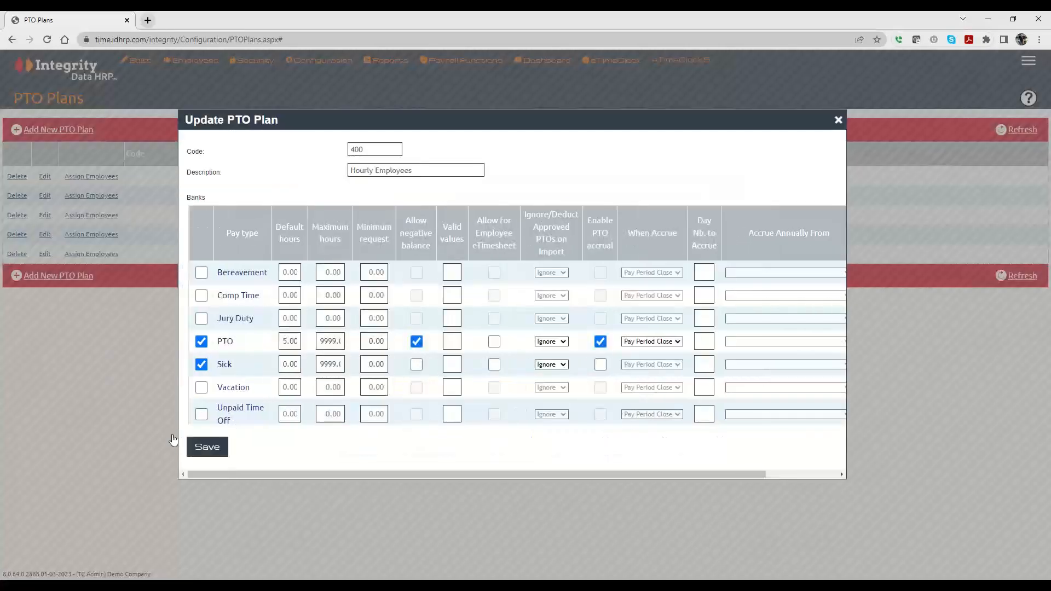
pyautogui.click(207, 448)
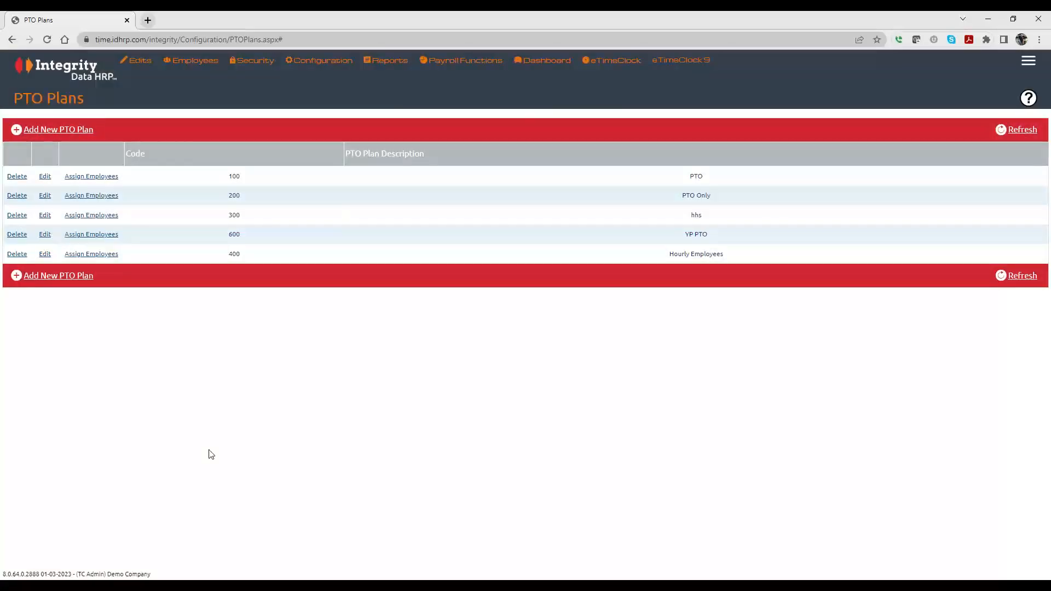
pyautogui.click(45, 254)
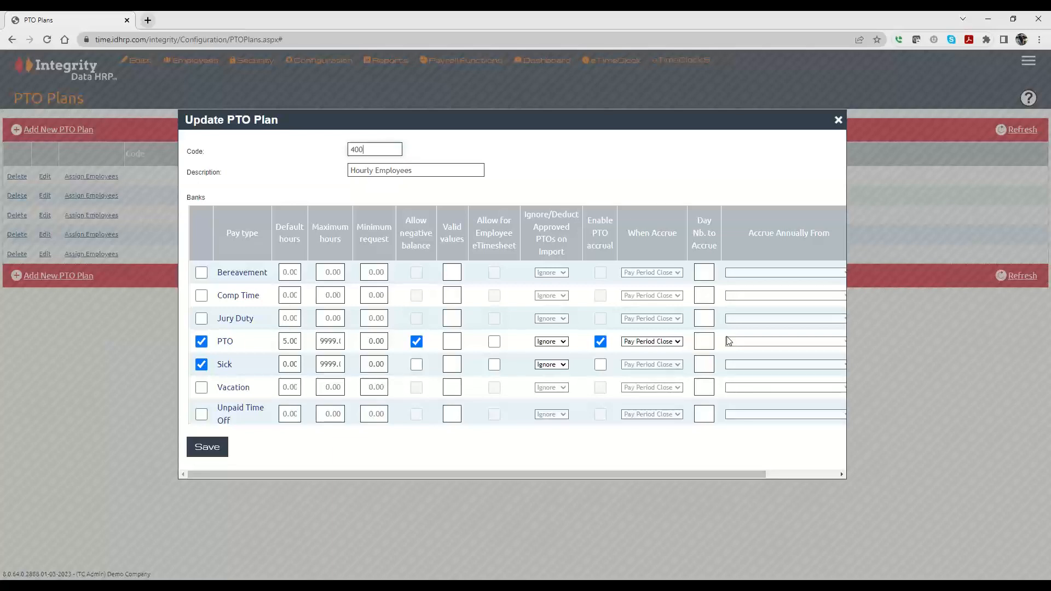
# Step: Try accruing the PTO bank Annually from Hire Date, and return When Accrue to Pay Period Close
pyautogui.click(651, 342)
pyautogui.click(641, 374)
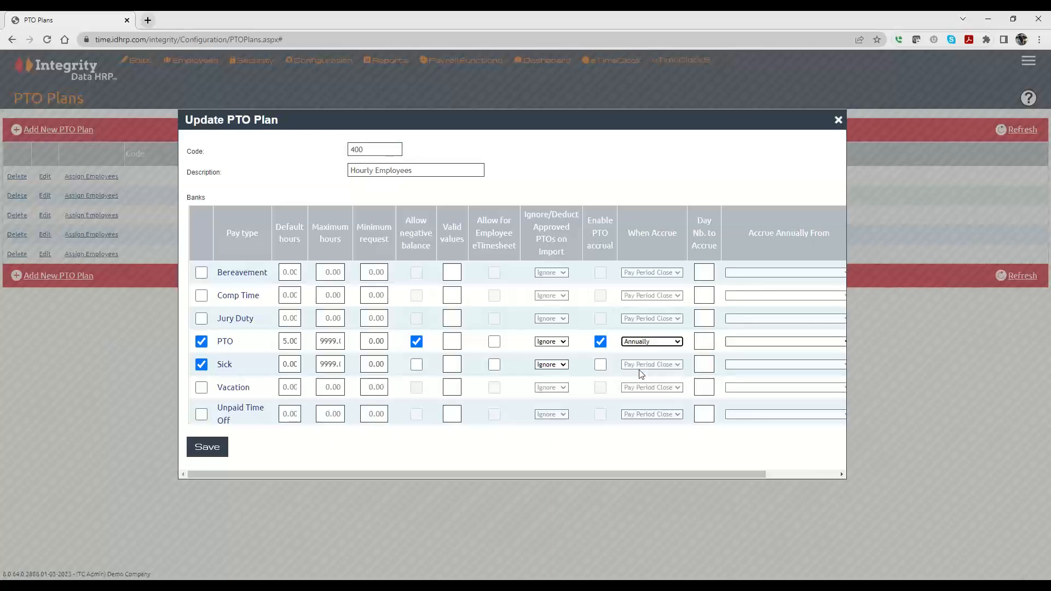
pyautogui.click(739, 341)
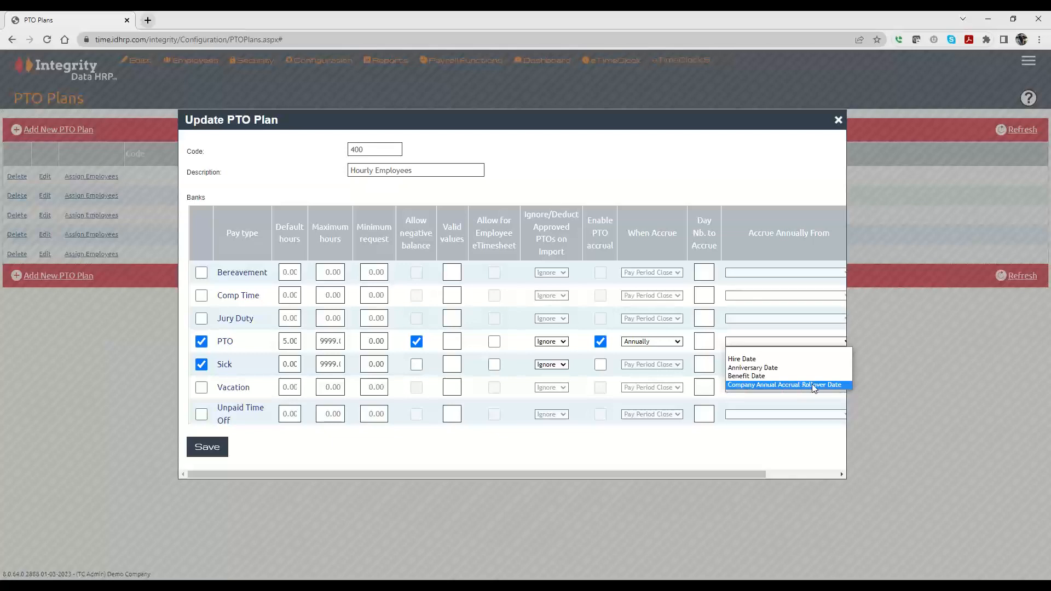
pyautogui.click(739, 360)
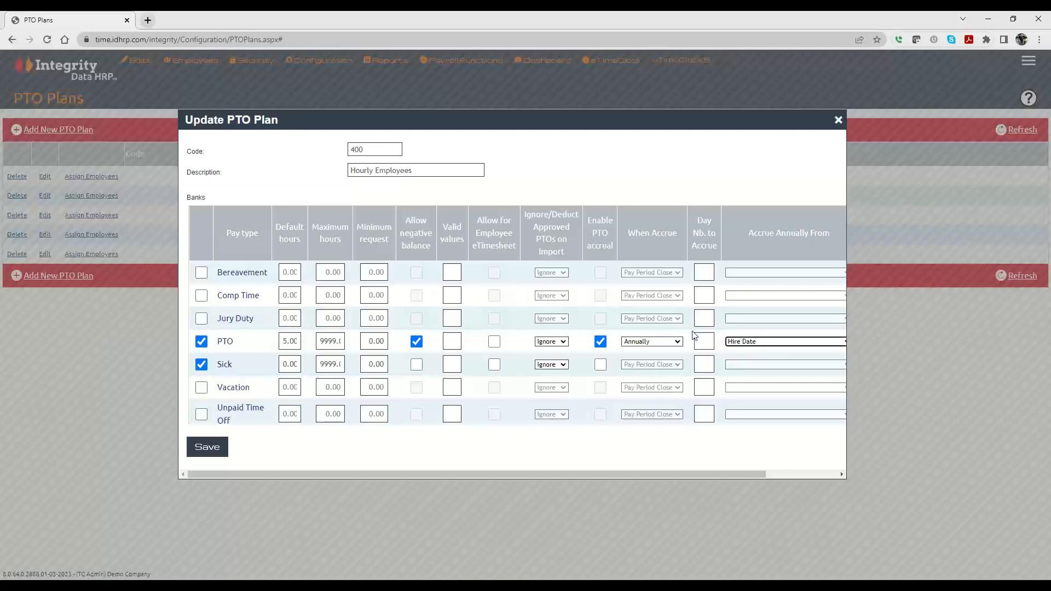
pyautogui.click(665, 342)
pyautogui.click(658, 352)
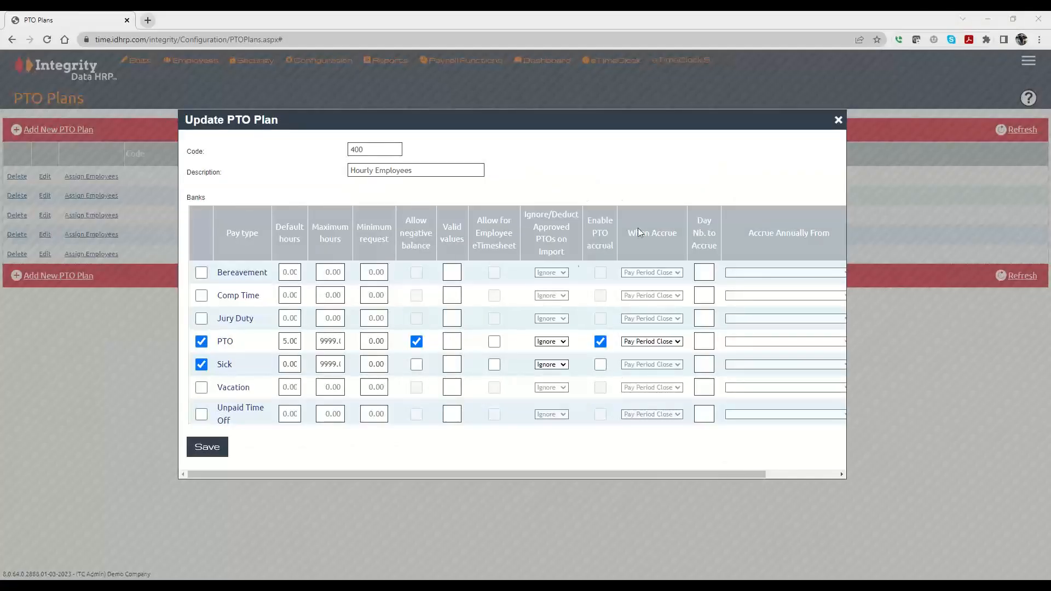
# Step: Enable PTO accrual for the Sick bank, and review and save the PTO bank's accrual configuration
pyautogui.click(601, 365)
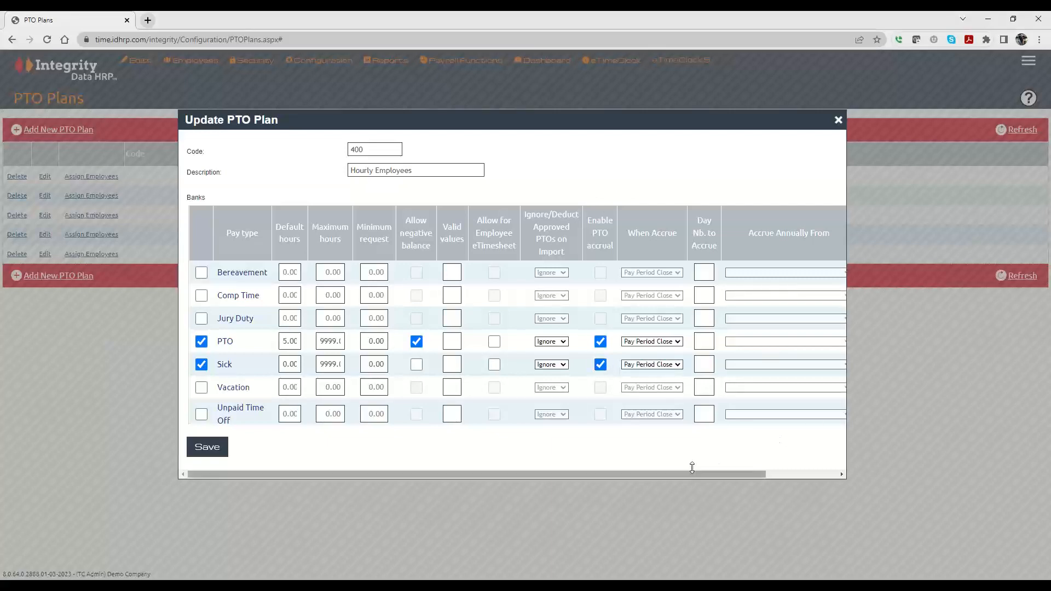
pyautogui.moveTo(667, 475); pyautogui.dragTo(745, 466)
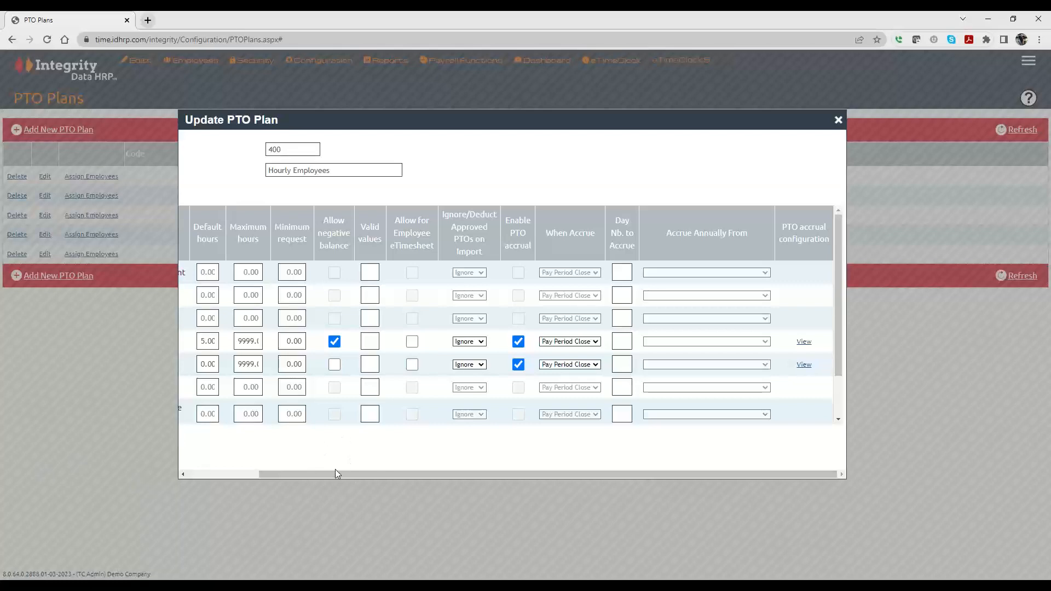
pyautogui.moveTo(335, 474); pyautogui.dragTo(536, 467)
pyautogui.click(804, 342)
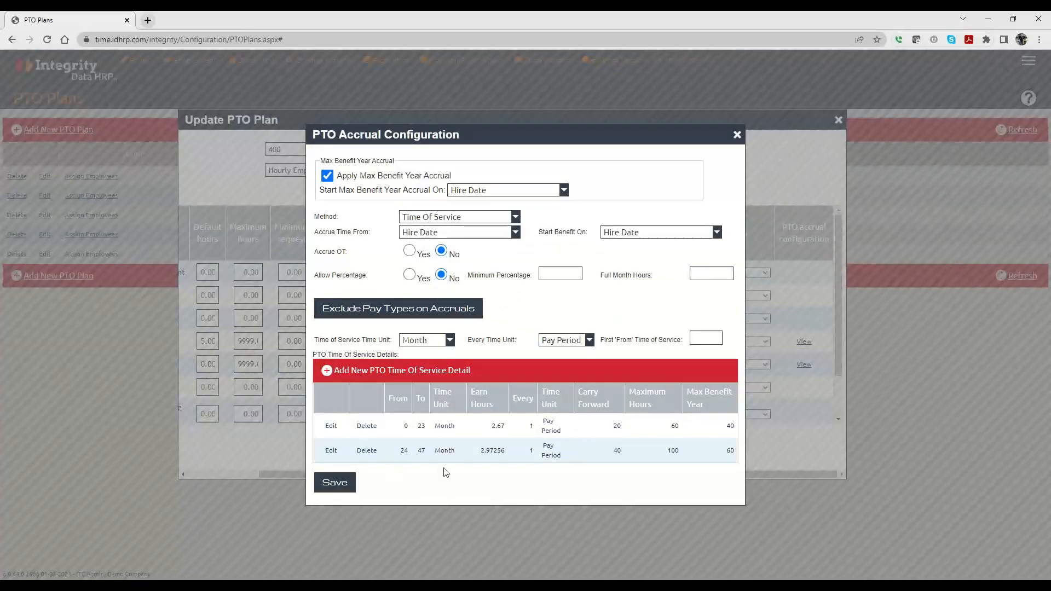
pyautogui.click(350, 483)
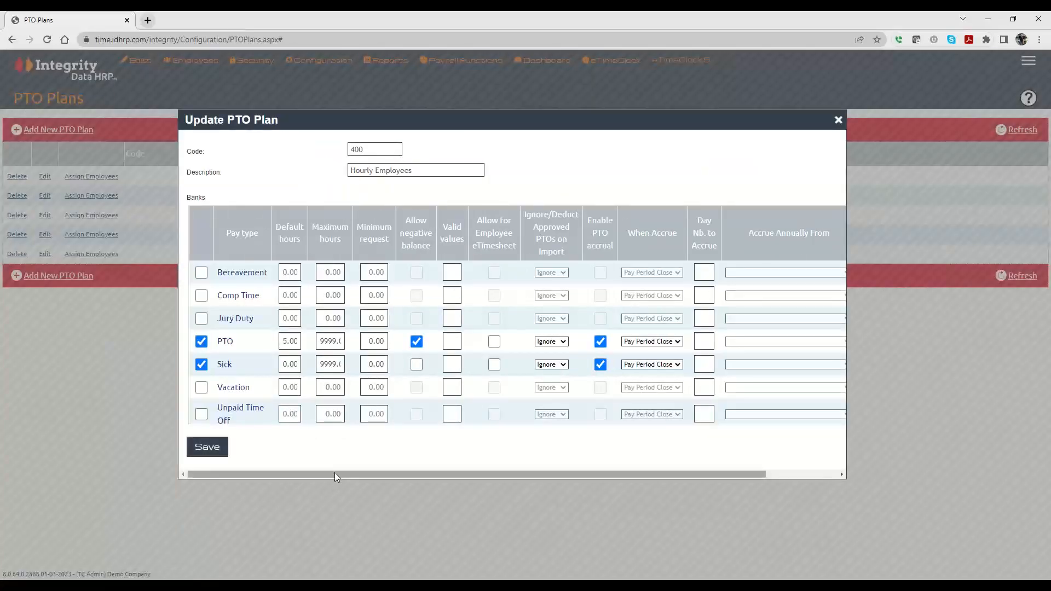
# Step: In the Sick bank's accrual configuration, apply max benefit year accrual from the Company Annual Accrual RollOver Date, with Accrue OT set to No
pyautogui.moveTo(334, 472); pyautogui.dragTo(519, 468)
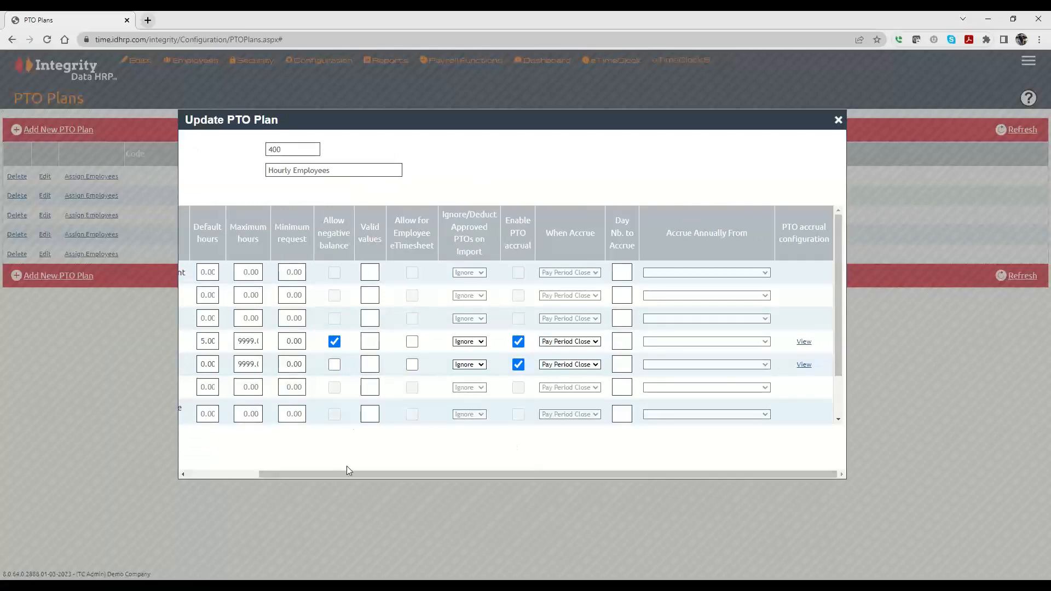
pyautogui.moveTo(375, 475); pyautogui.dragTo(293, 472)
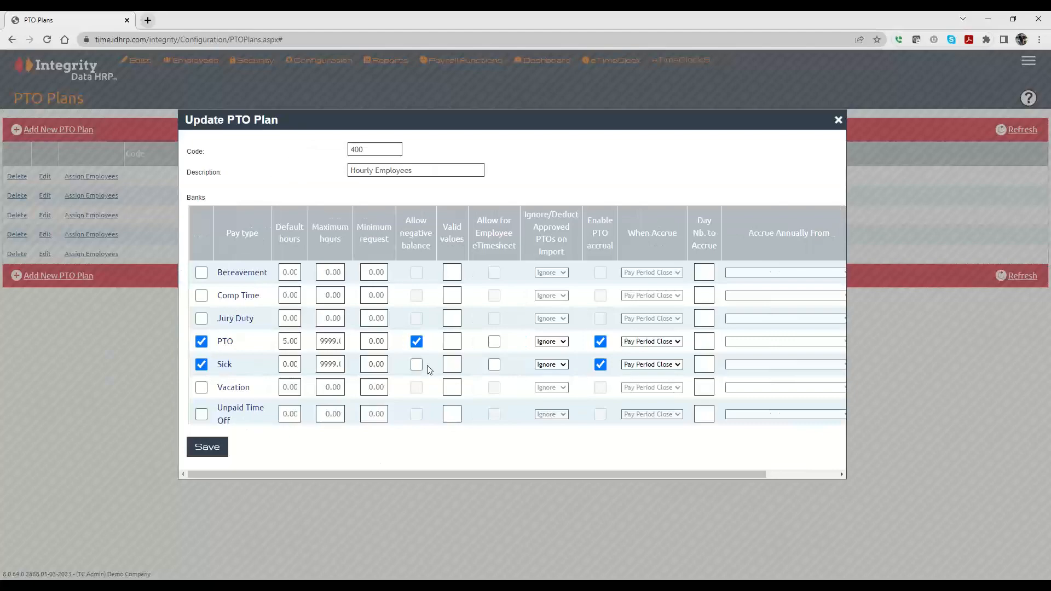
pyautogui.moveTo(564, 475); pyautogui.dragTo(761, 449)
pyautogui.click(805, 366)
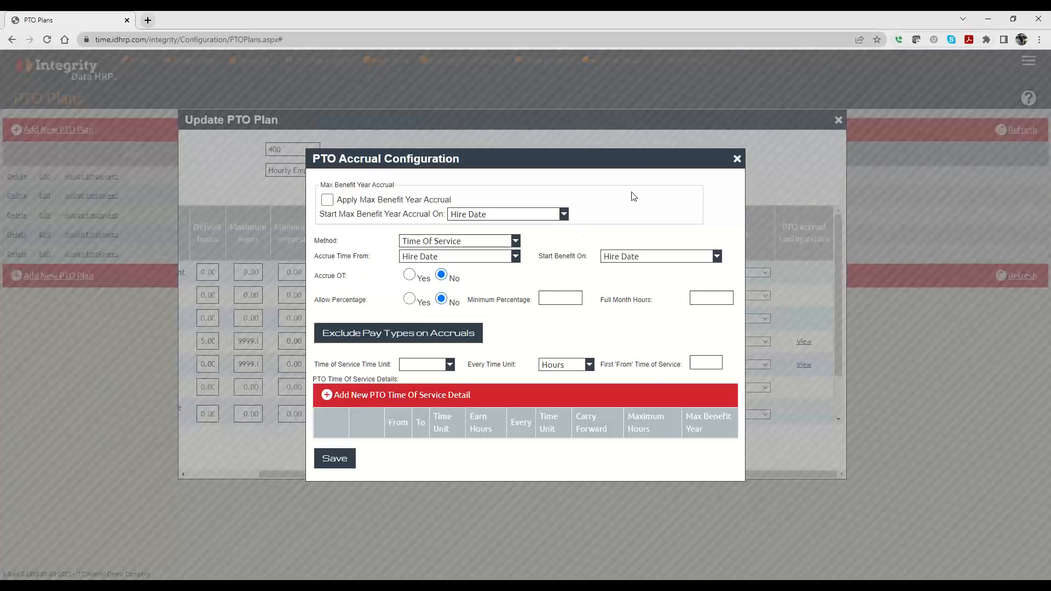
pyautogui.click(328, 201)
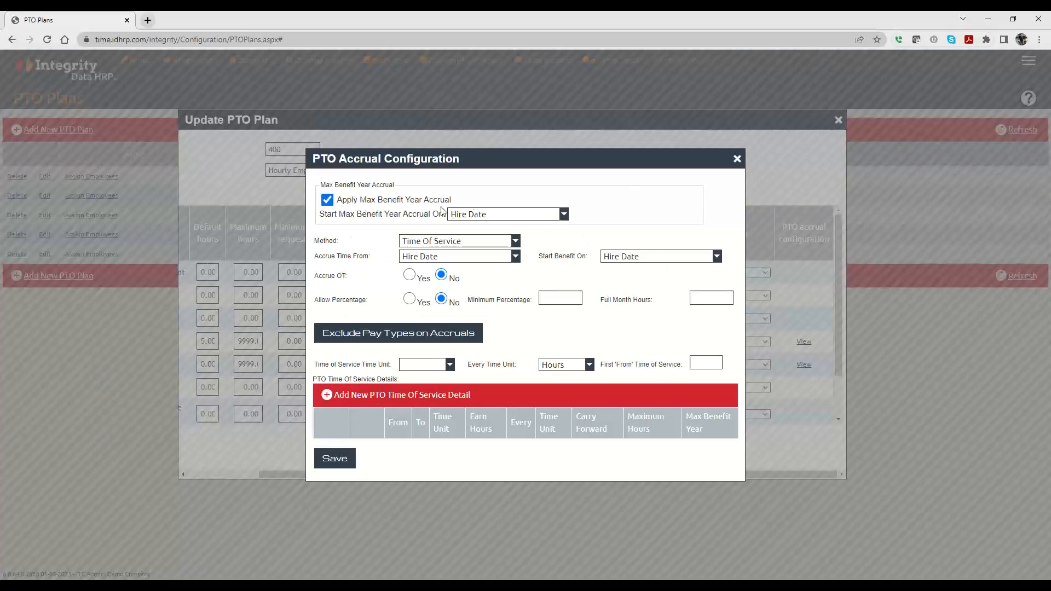
pyautogui.click(471, 214)
pyautogui.click(491, 271)
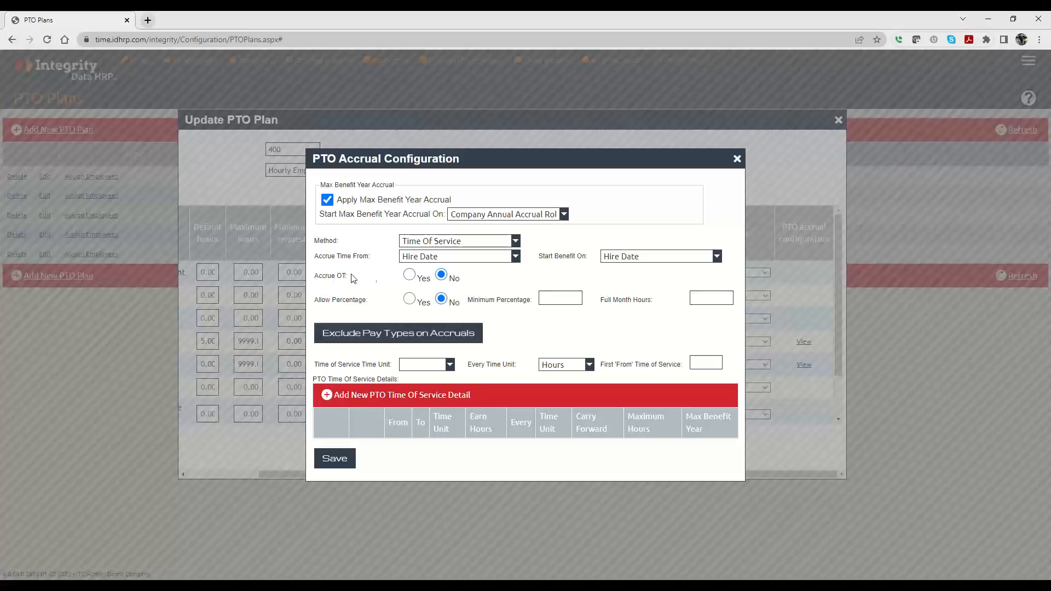
pyautogui.click(410, 275)
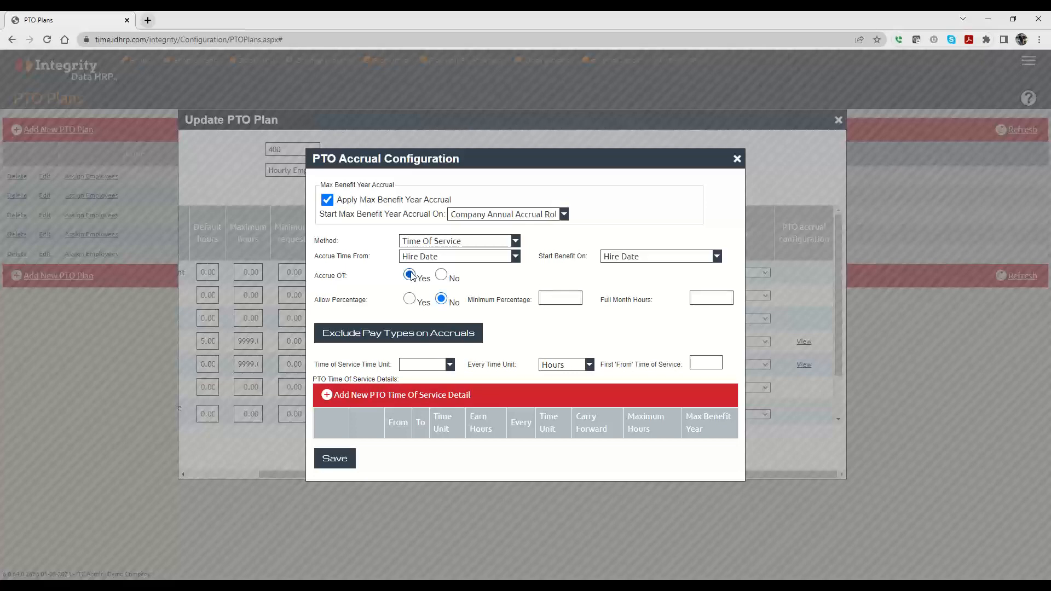
pyautogui.click(441, 275)
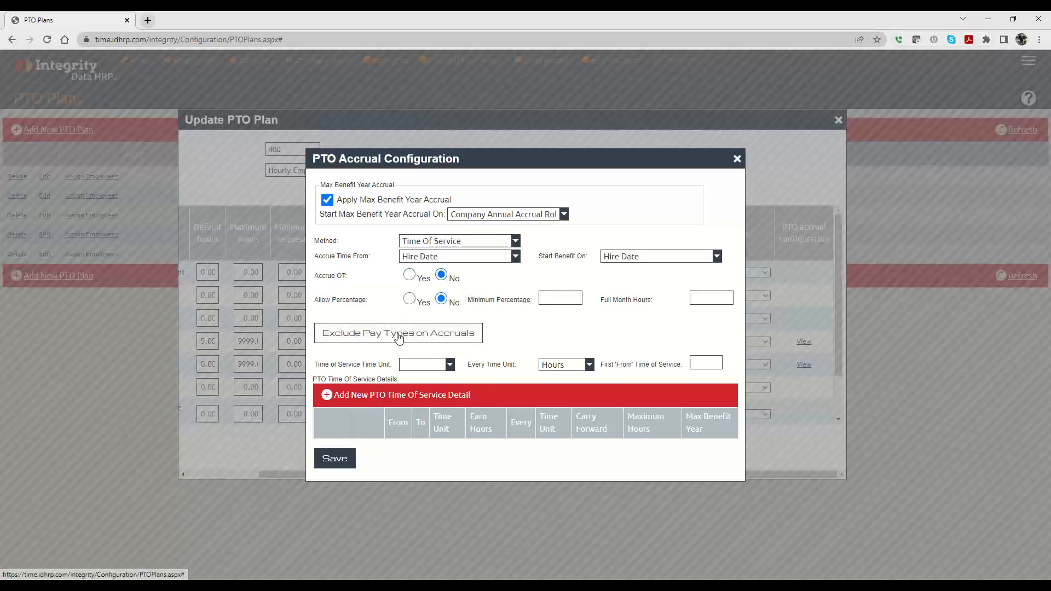
# Step: Exclude the Vacation, PTO and Sick pay types from the Sick bank's accruals and save the exclusions
pyautogui.click(399, 336)
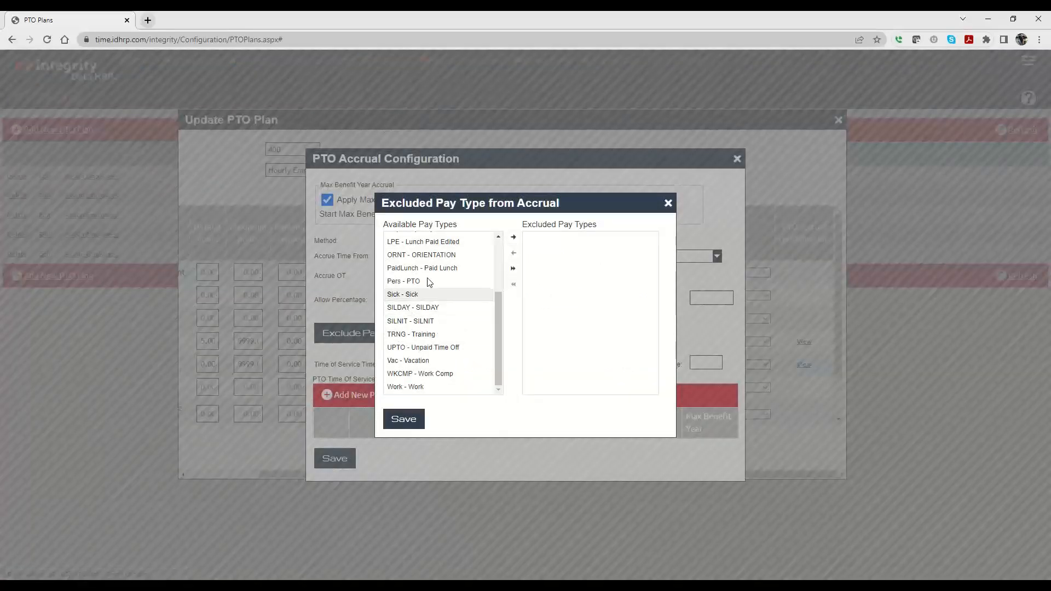
pyautogui.click(430, 361)
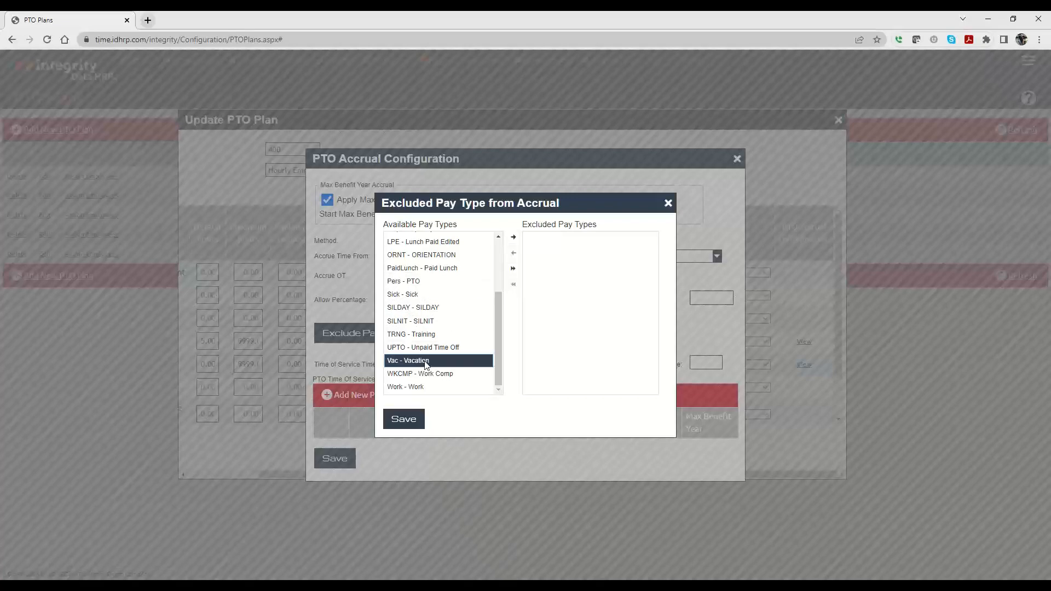
pyautogui.click(514, 238)
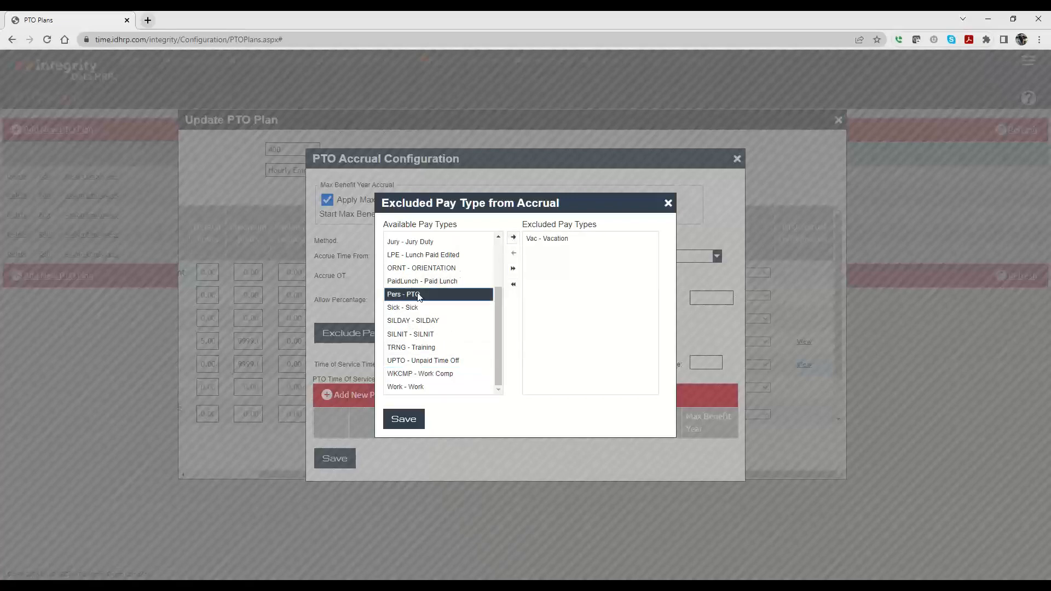
pyautogui.click(514, 239)
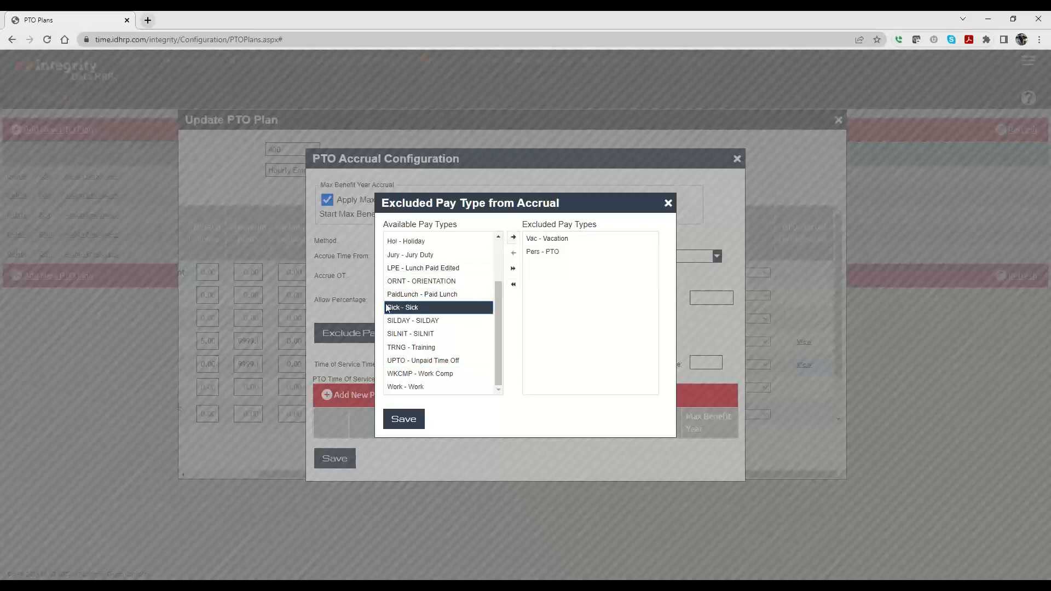
pyautogui.click(513, 239)
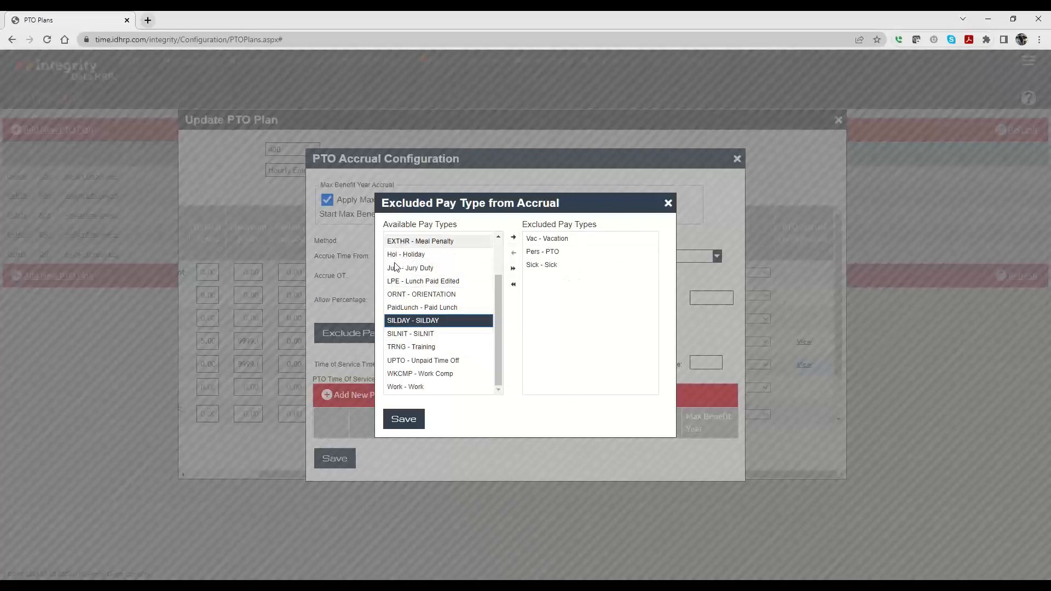
pyautogui.scroll(1, 426, 345)
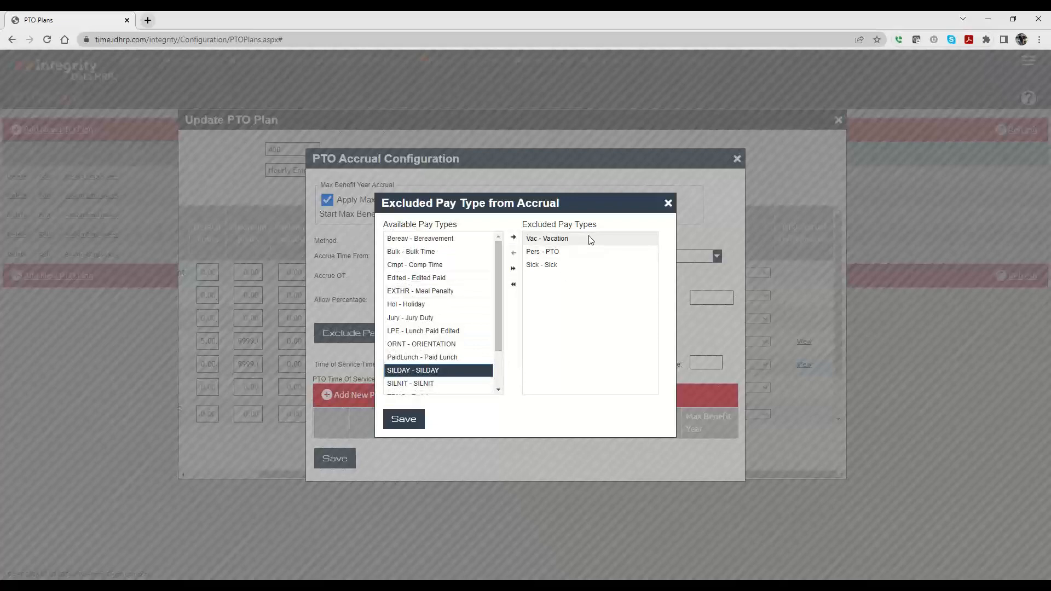
pyautogui.click(405, 419)
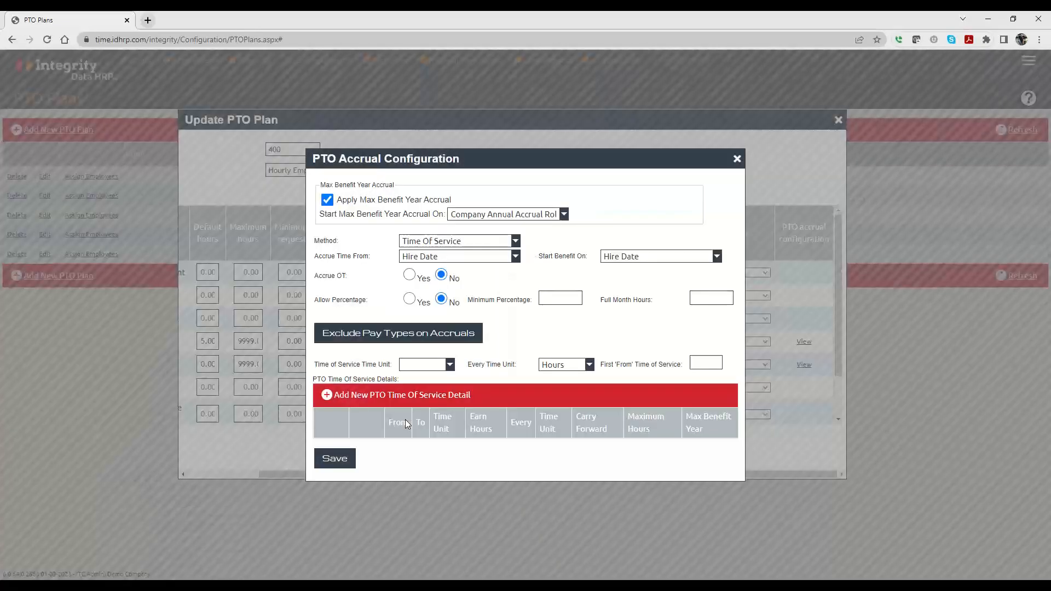
# Step: Set the Sick bank's Time of Service Time Unit to Month
pyautogui.click(433, 365)
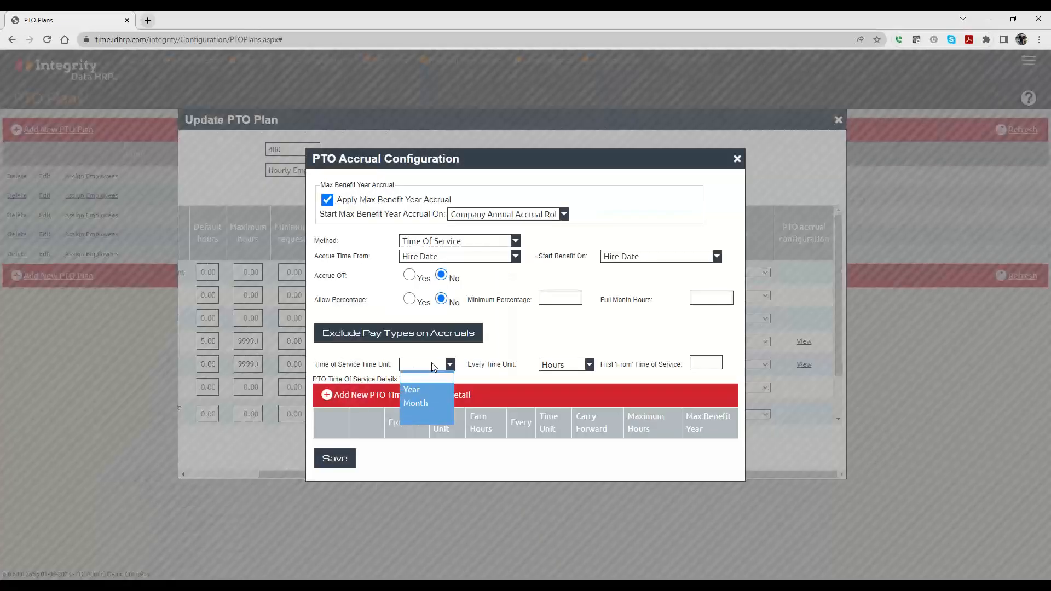
pyautogui.click(416, 406)
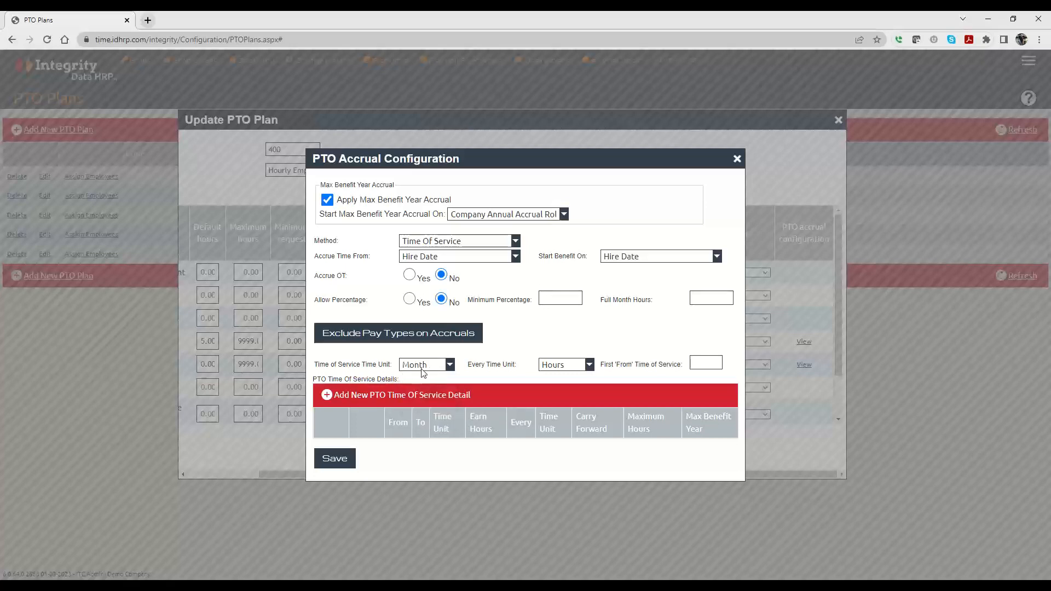
pyautogui.moveTo(472, 366); pyautogui.dragTo(512, 365)
# Step: Add a PTO time of service detail for the Sick bank from 0 to 9999 months, earning 1 hour every 30 hours
pyautogui.click(338, 396)
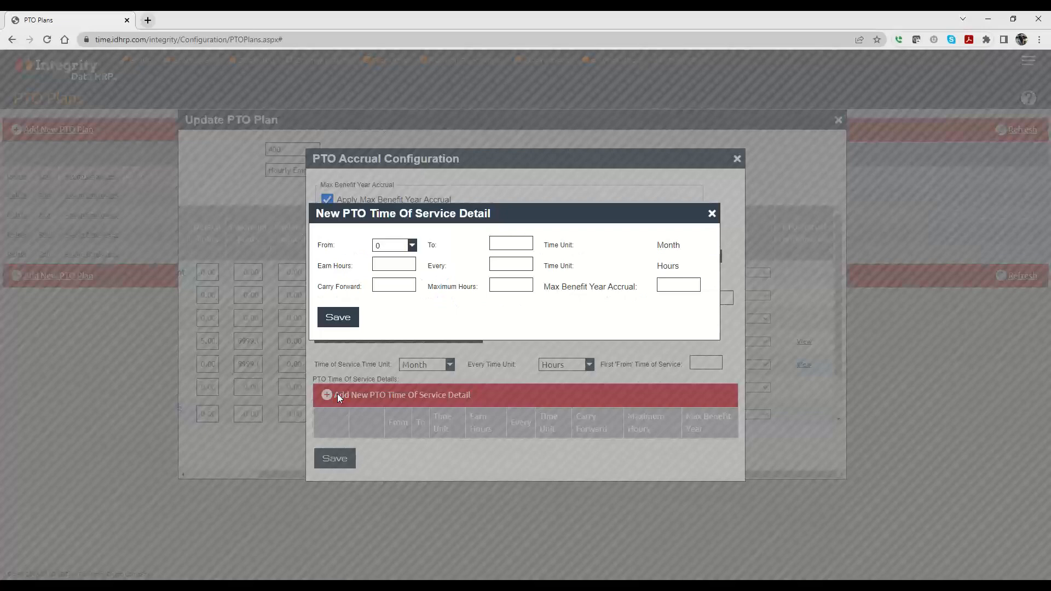
pyautogui.click(493, 244)
pyautogui.write('9999')
pyautogui.click(398, 266)
pyautogui.write('1')
pyautogui.click(511, 264)
pyautogui.write('30')
# Step: Set the detail's Carry Forward to 24, Maximum Hours to 40 and Max Benefit Year Accrual to 40, and save it
pyautogui.click(394, 285)
pyautogui.write('14')
pyautogui.write('24')
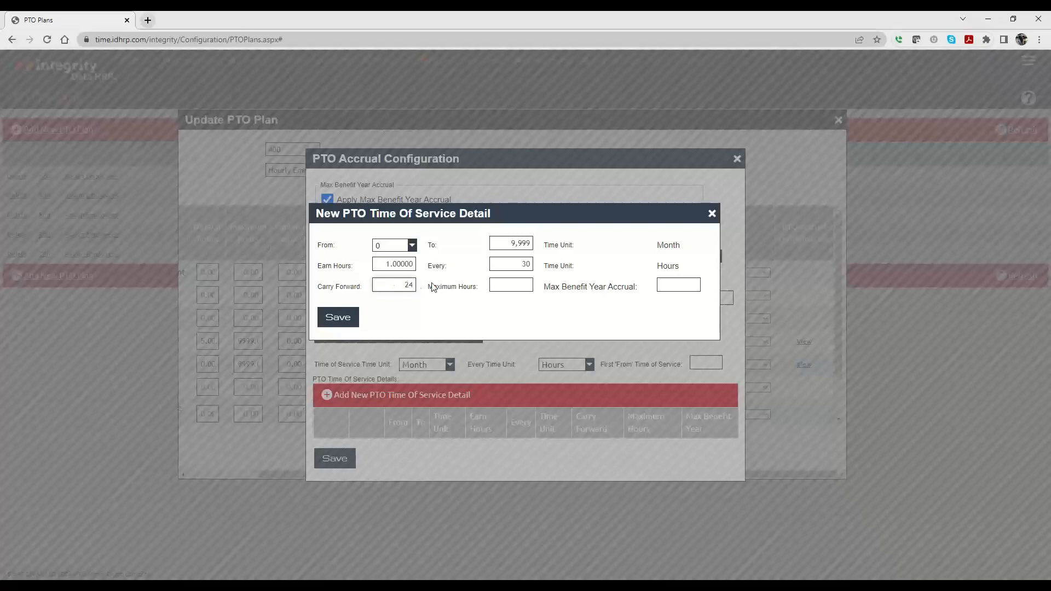
pyautogui.click(505, 283)
pyautogui.write('40')
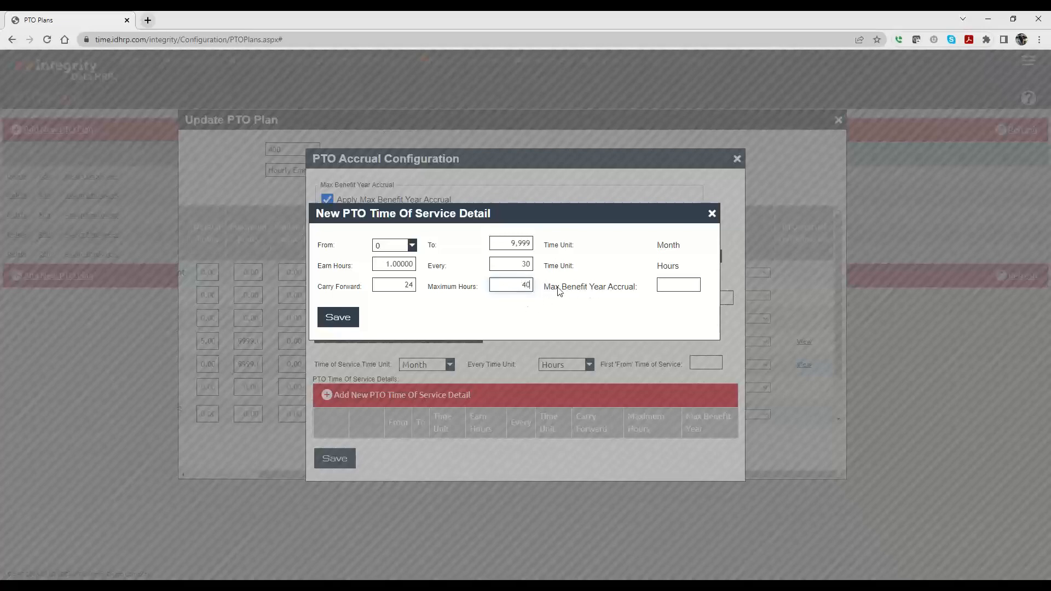
pyautogui.click(675, 286)
pyautogui.click(697, 289)
pyautogui.write('40')
pyautogui.click(338, 319)
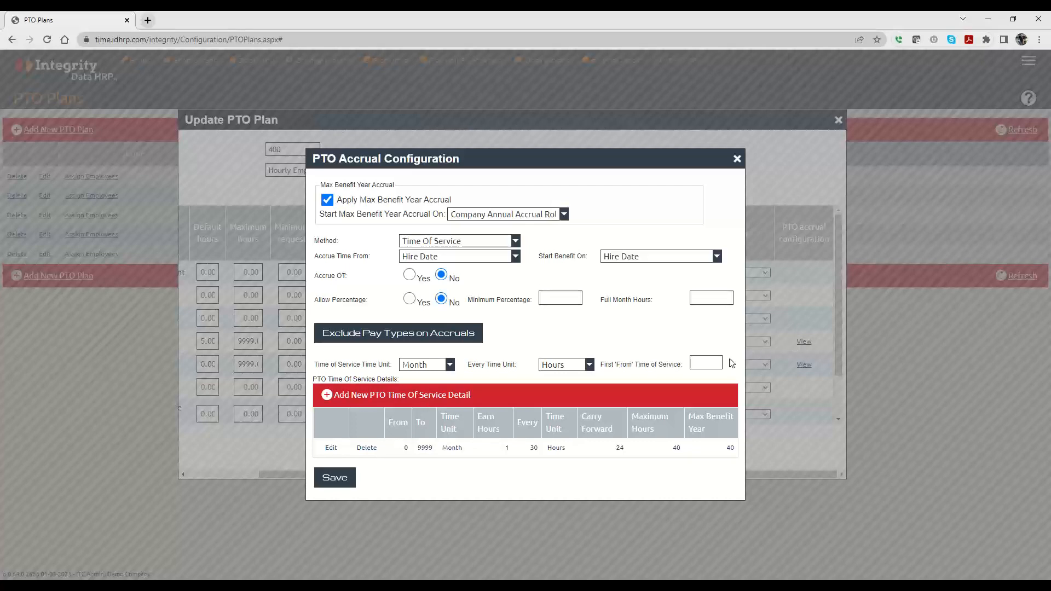
# Step: Save the Sick bank's accrual configuration and the updated Hourly Employees PTO plan
pyautogui.click(377, 397)
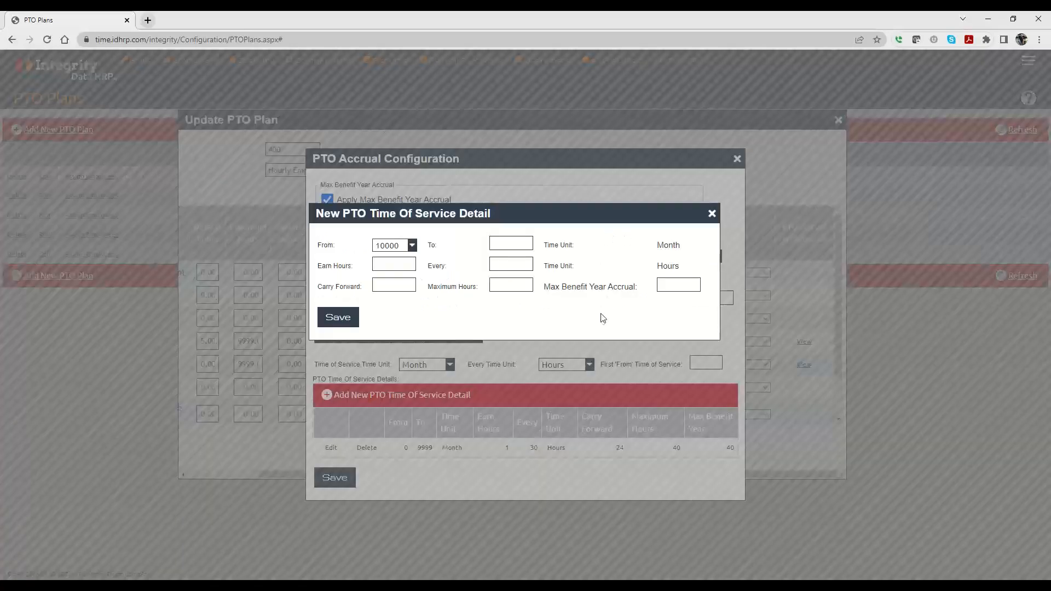
pyautogui.click(711, 213)
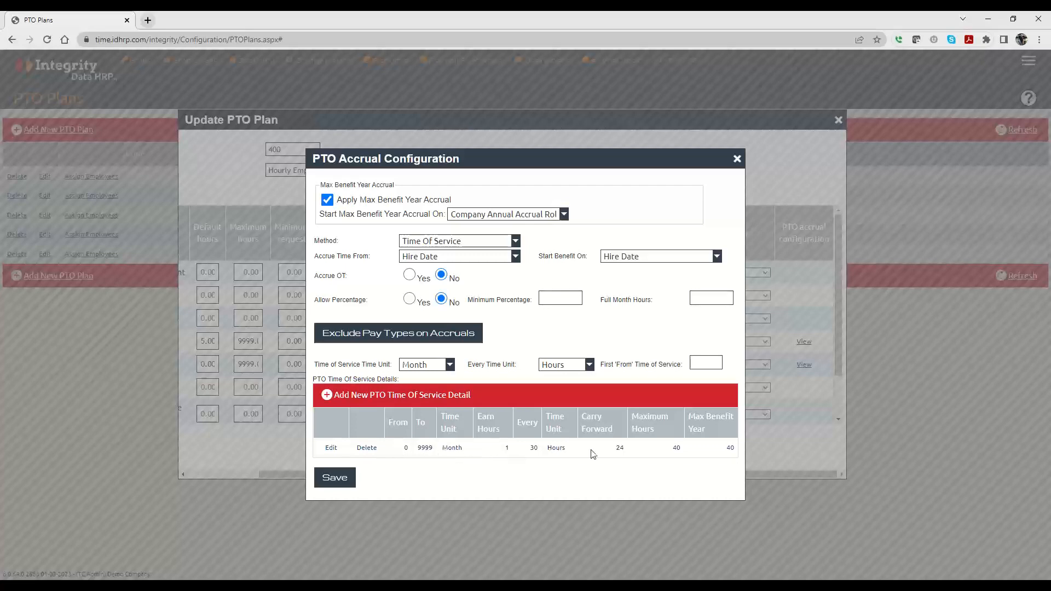
pyautogui.click(335, 478)
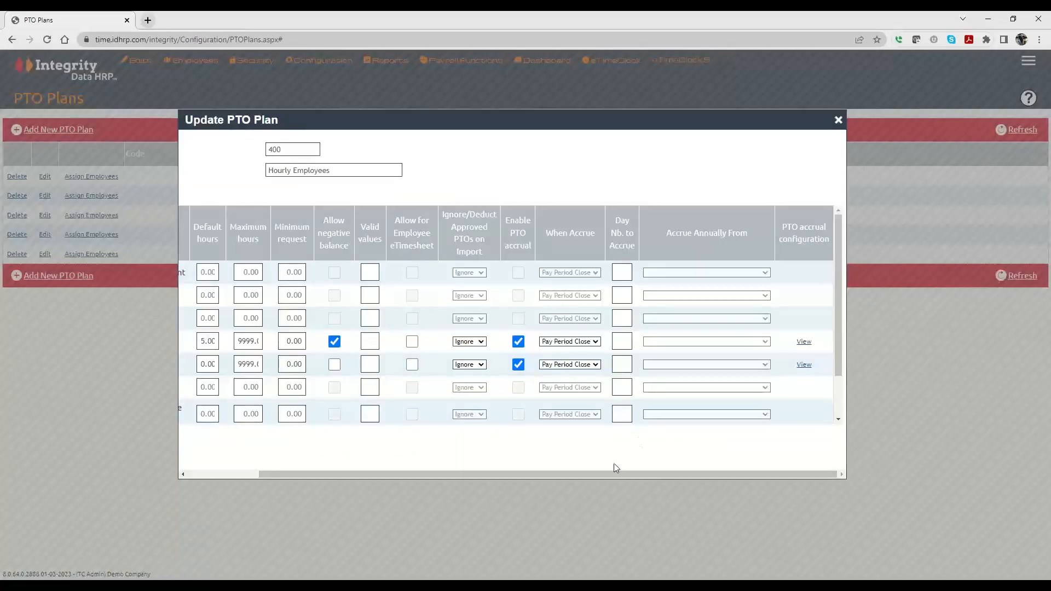
pyautogui.moveTo(577, 473); pyautogui.dragTo(223, 453)
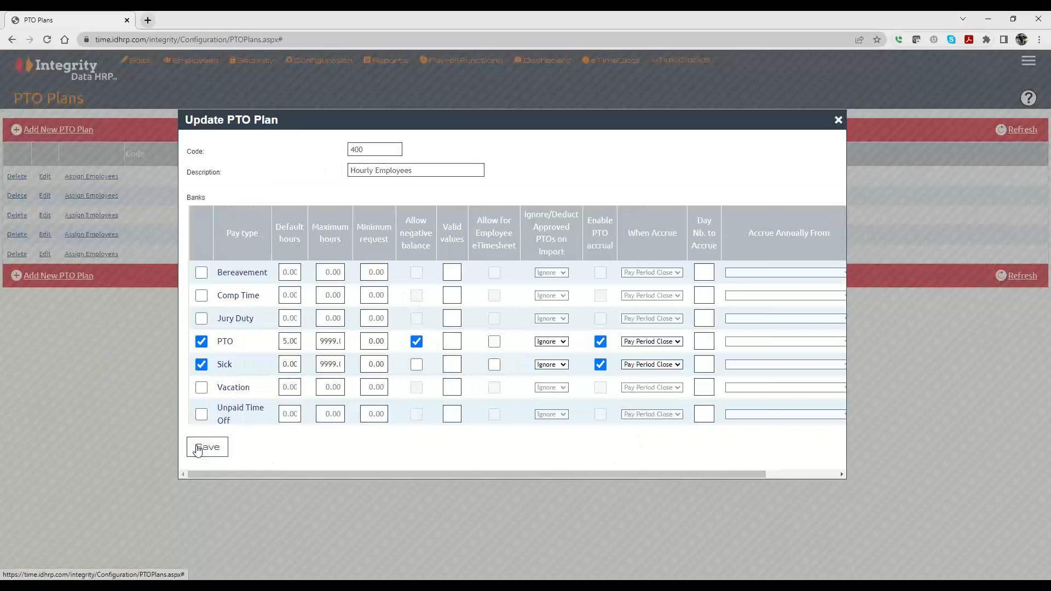
pyautogui.click(199, 448)
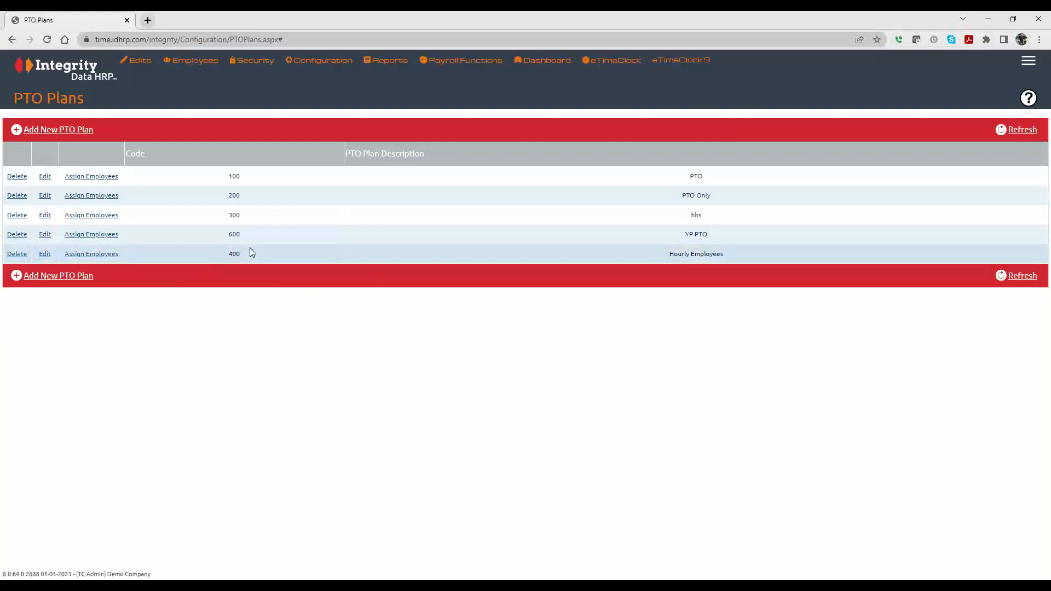
# Step: Assign the third- and fourth-from-last employees in the unfiltered employee list to the Hourly Employees PTO plan
pyautogui.click(81, 256)
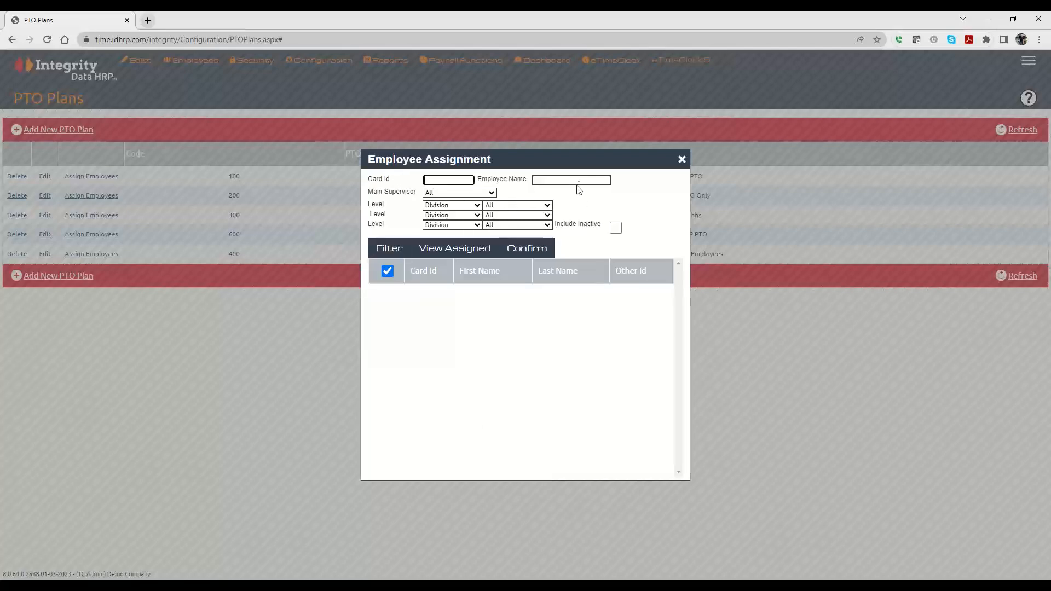
pyautogui.click(390, 249)
pyautogui.scroll(-5, 418, 378)
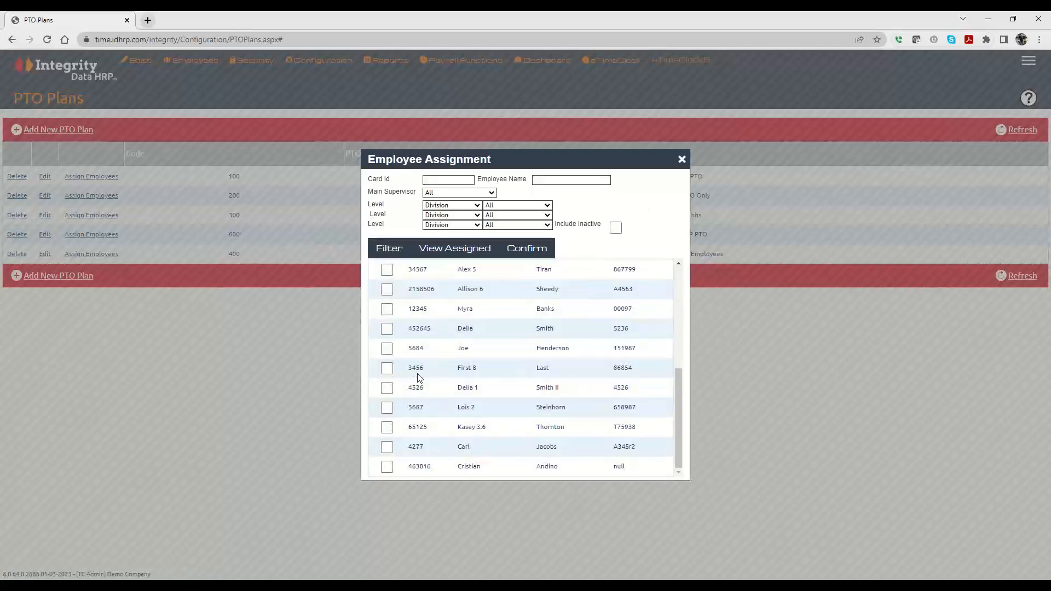
pyautogui.scroll(3, 418, 374)
pyautogui.scroll(-3, 386, 405)
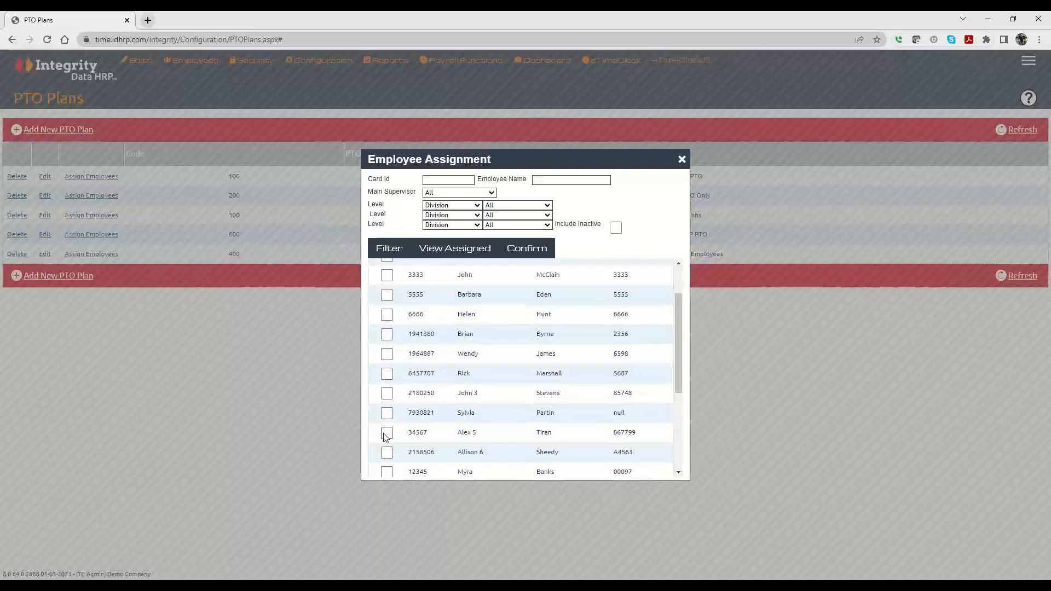
pyautogui.click(387, 427)
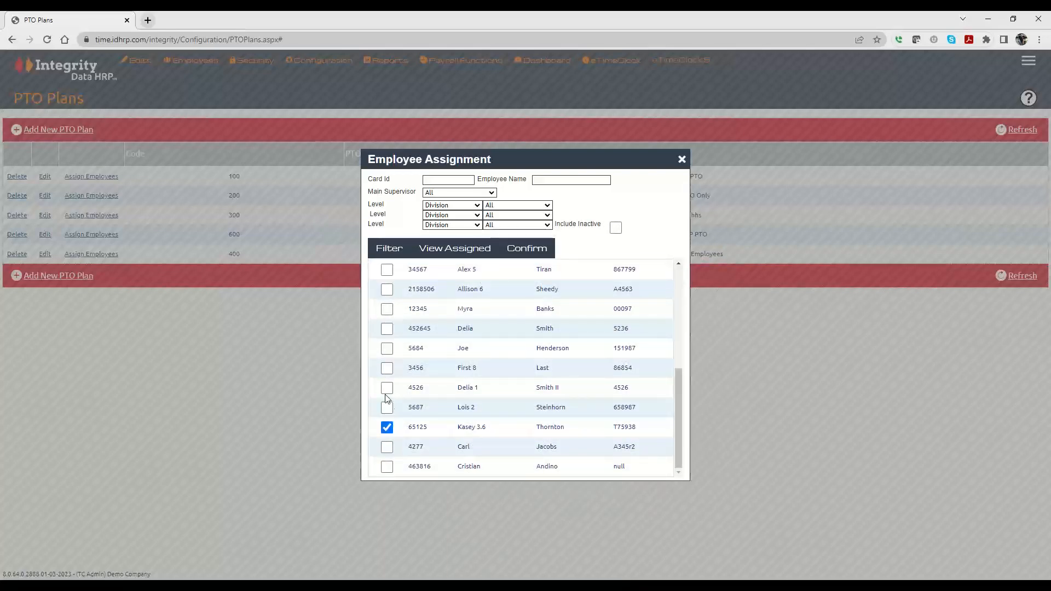
pyautogui.click(387, 407)
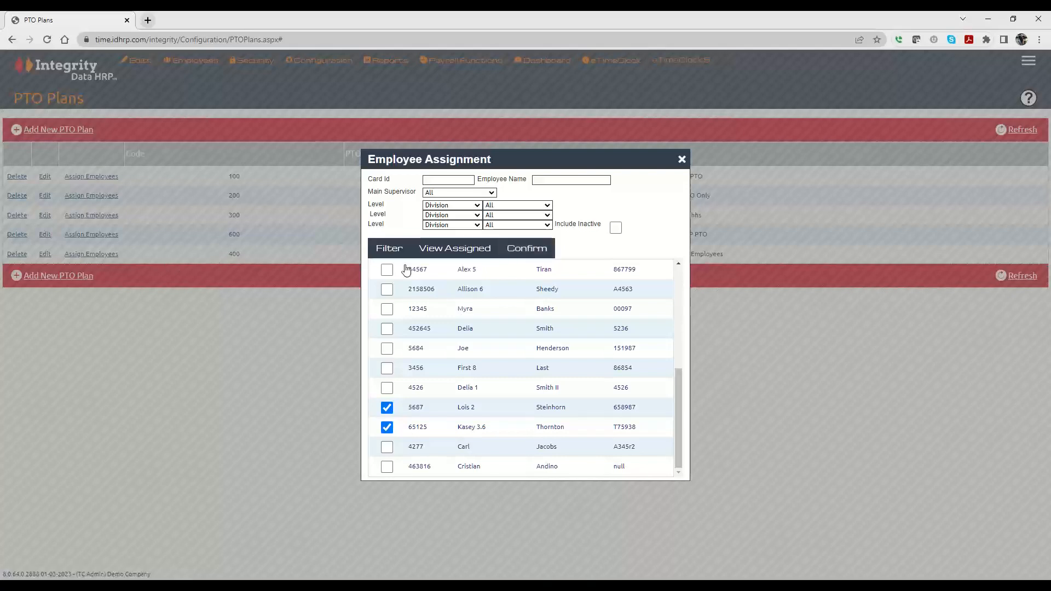
pyautogui.click(538, 252)
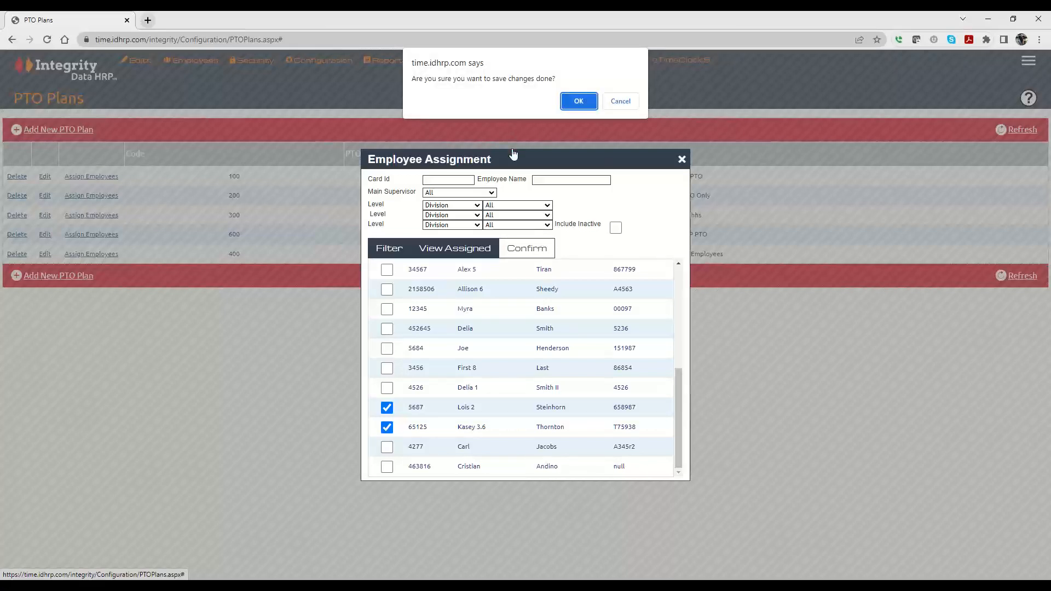
pyautogui.click(580, 100)
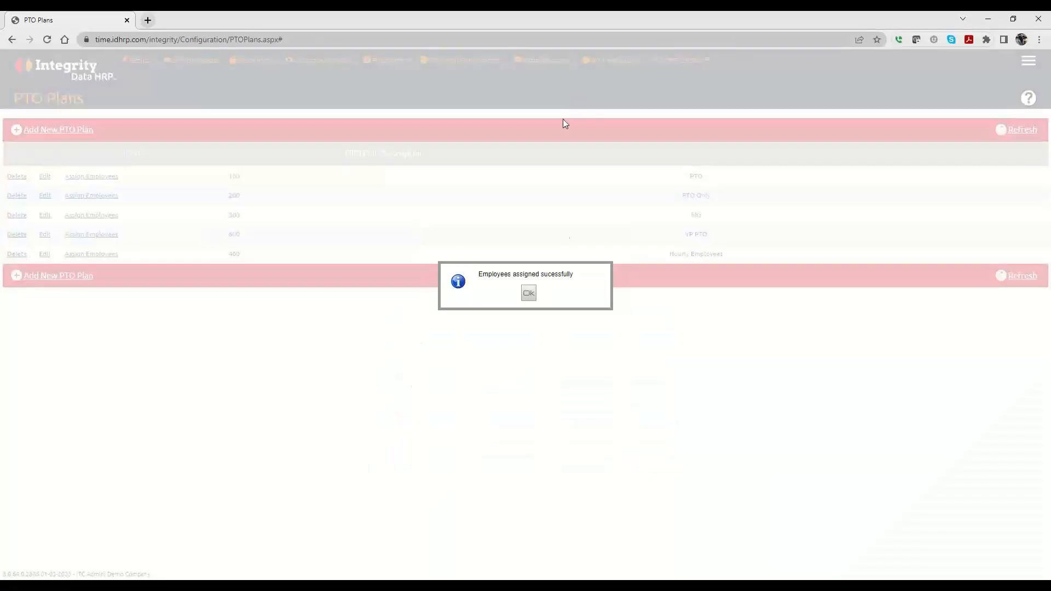
pyautogui.click(528, 295)
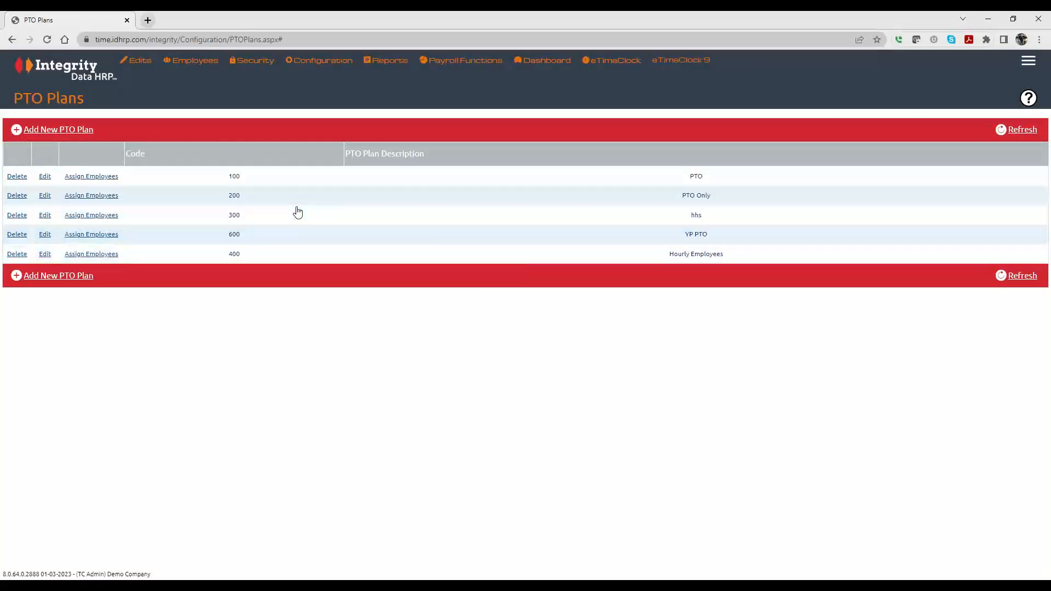
# Step: Check the PTO Plan choices in a company member's employee details and save the record with its PTO plan as is
pyautogui.moveTo(195, 61)
pyautogui.click(202, 84)
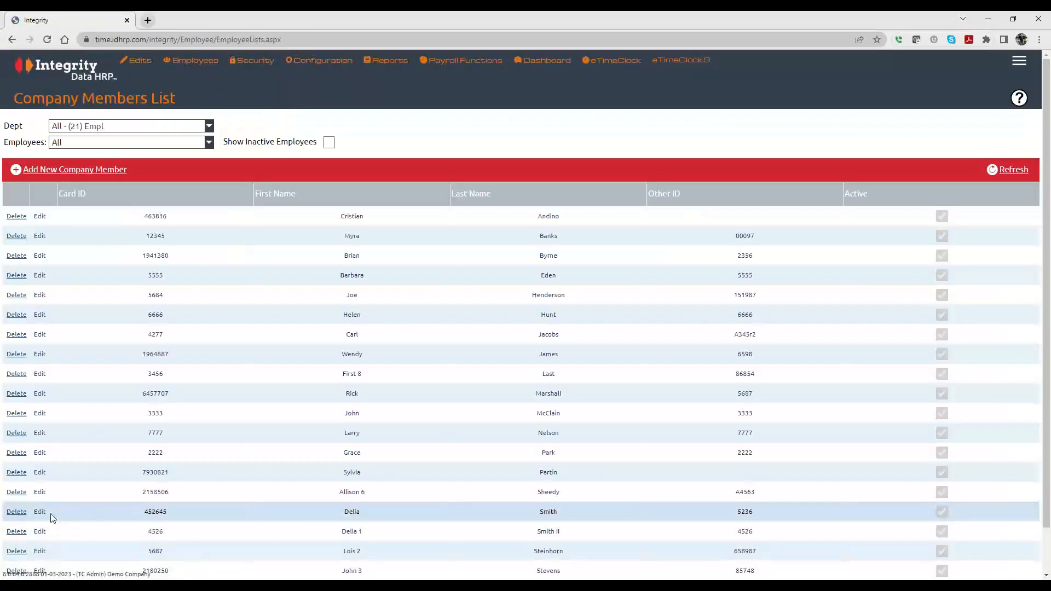
pyautogui.click(40, 512)
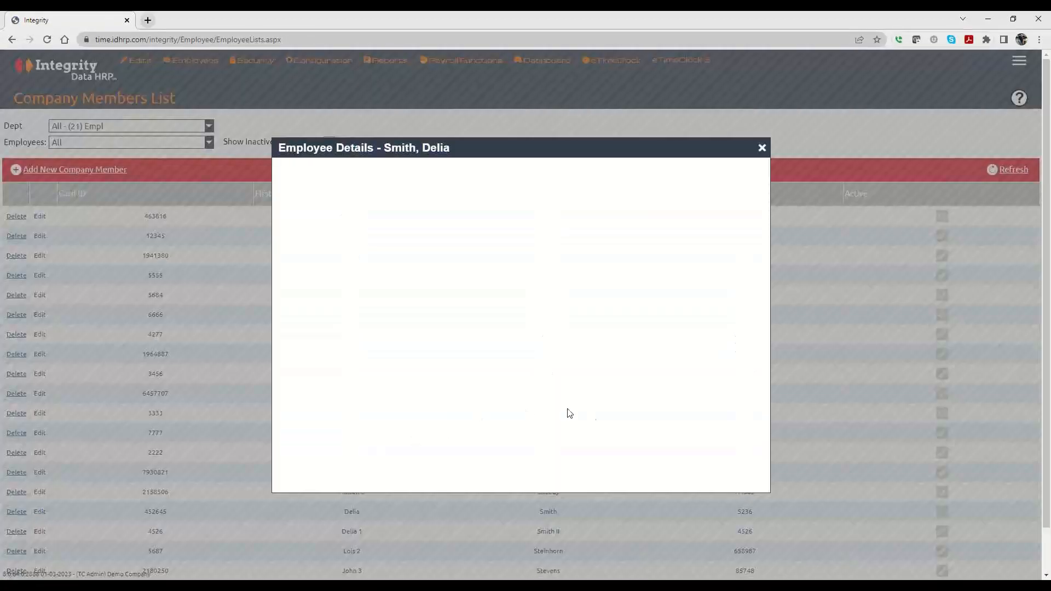
pyautogui.scroll(-2, 585, 417)
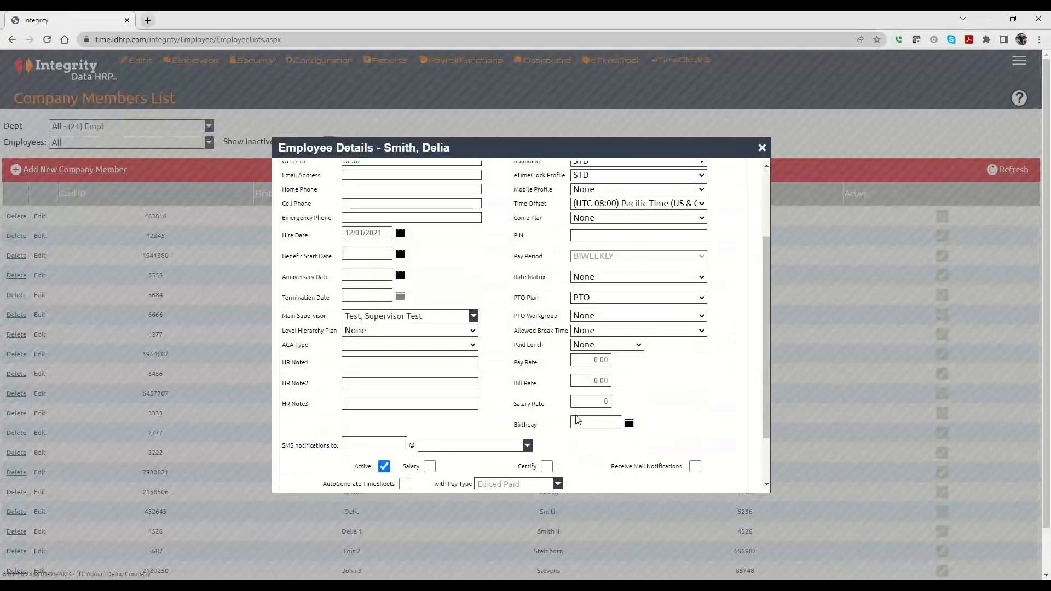
pyautogui.click(587, 300)
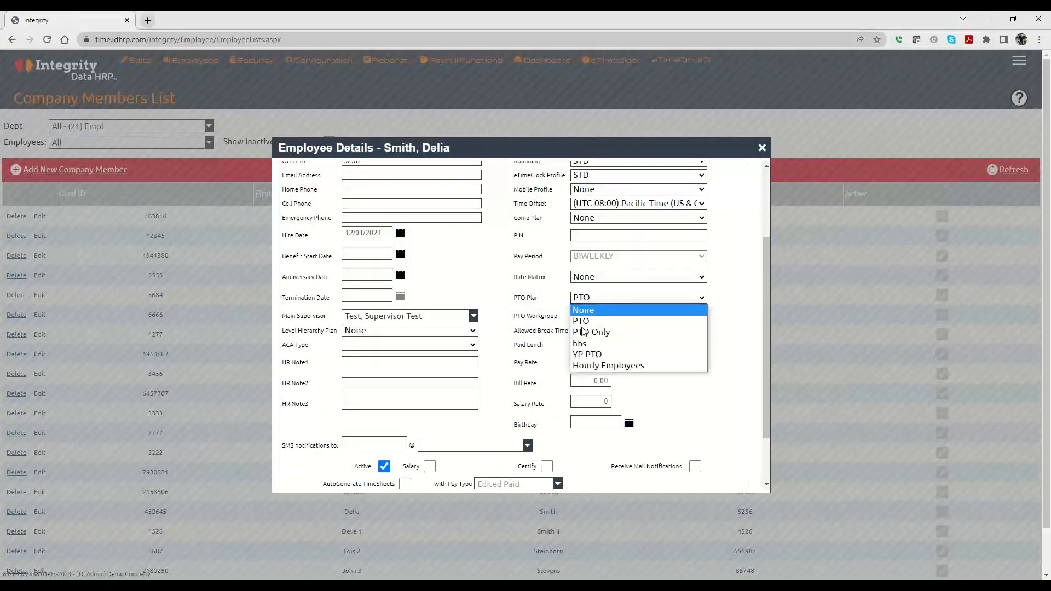
pyautogui.click(540, 305)
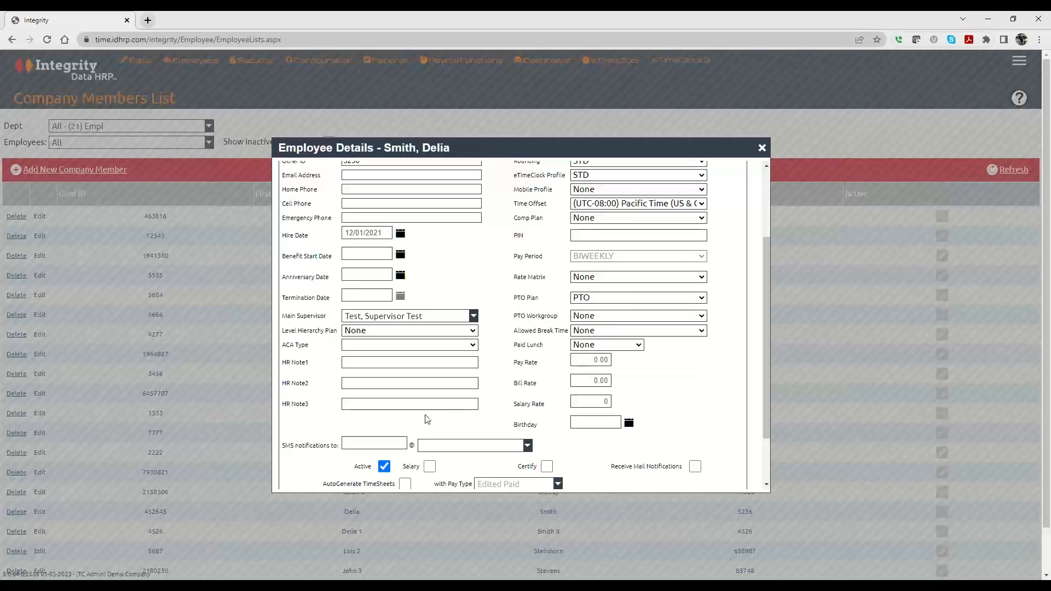
pyautogui.scroll(-2, 425, 424)
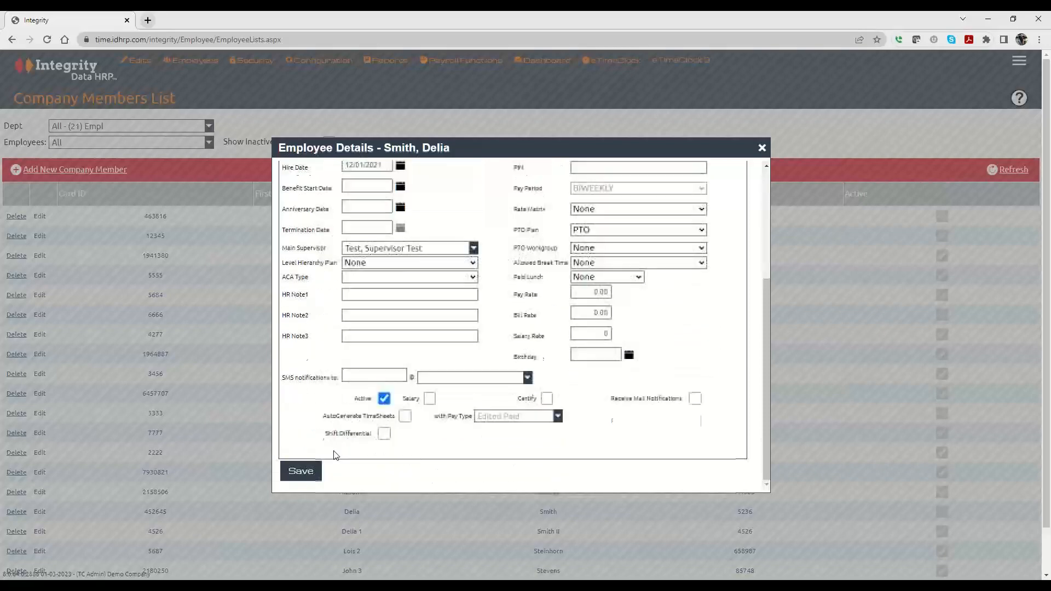
pyautogui.click(300, 472)
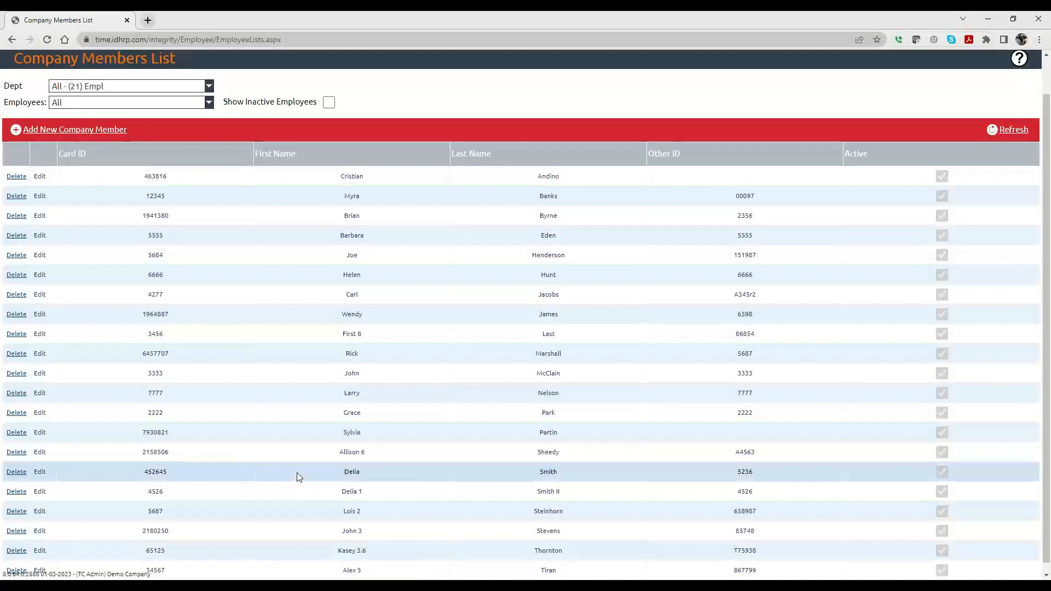
# Step: View the remaining hours in another company member's PTO banks, and close the employee details without editing
pyautogui.click(40, 492)
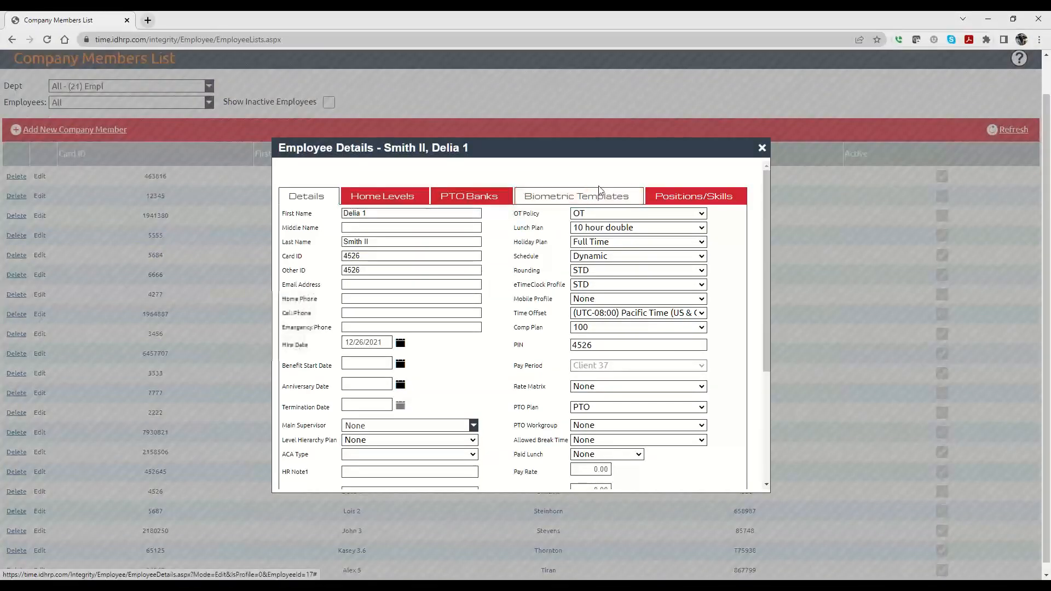
pyautogui.click(461, 197)
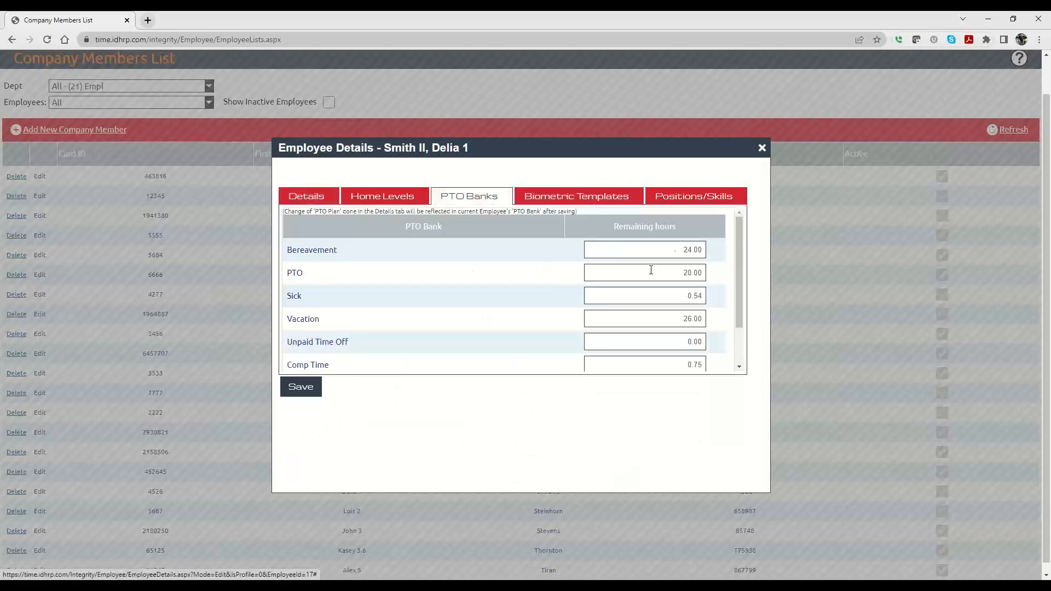
pyautogui.click(657, 296)
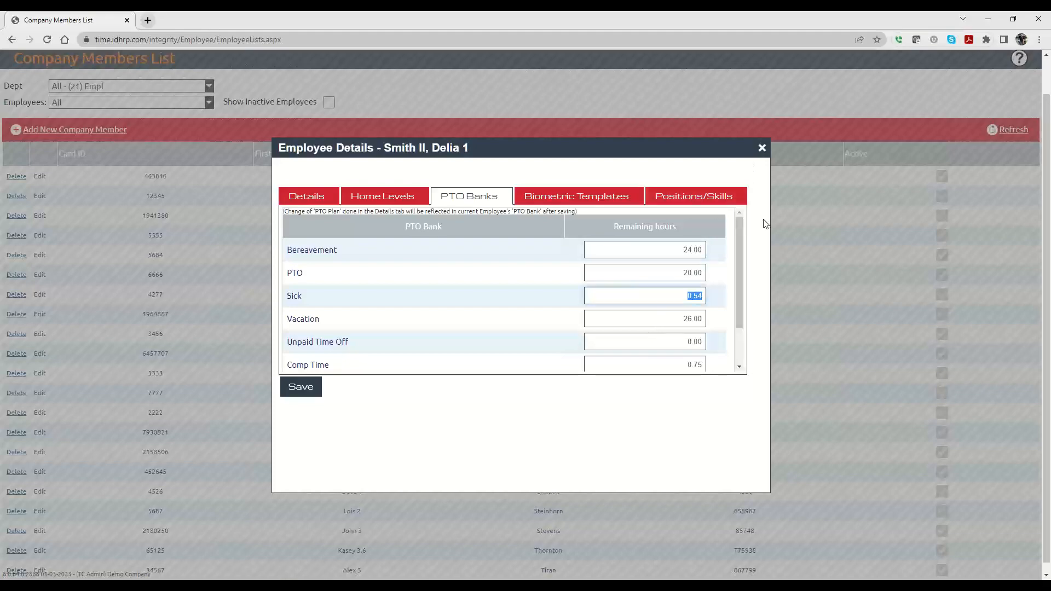
pyautogui.click(761, 148)
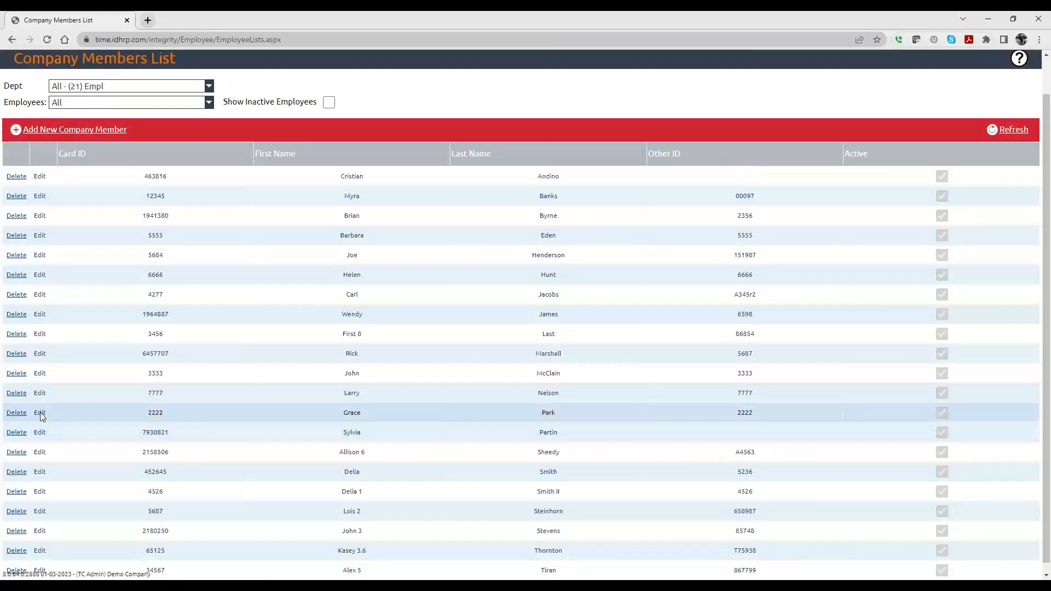
pyautogui.scroll(1, 57, 382)
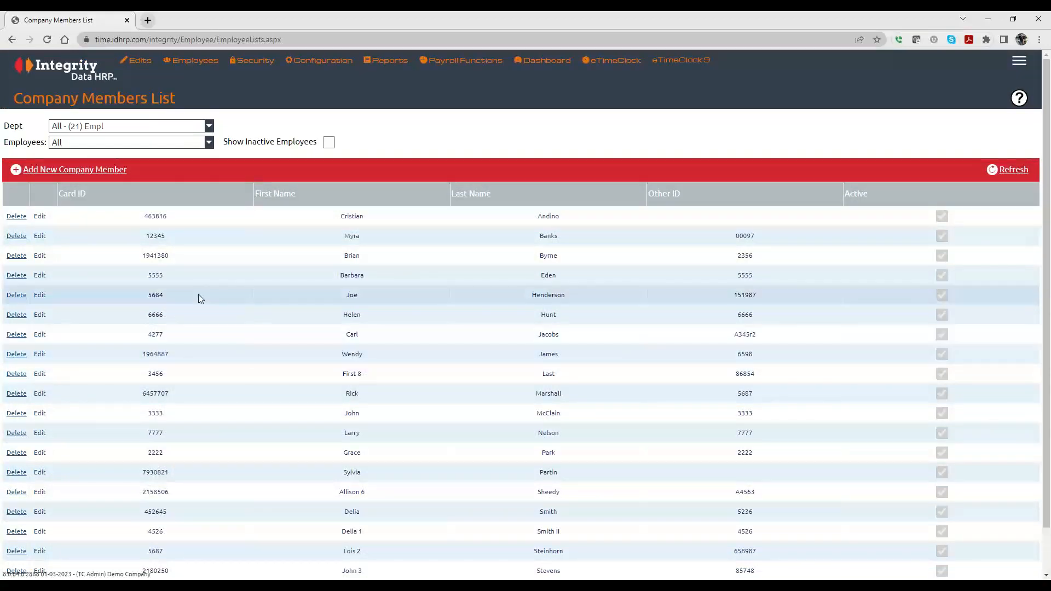
# Step: Review the PTO Plan setting in the 1099 default profile and close it without changes
pyautogui.moveTo(197, 63)
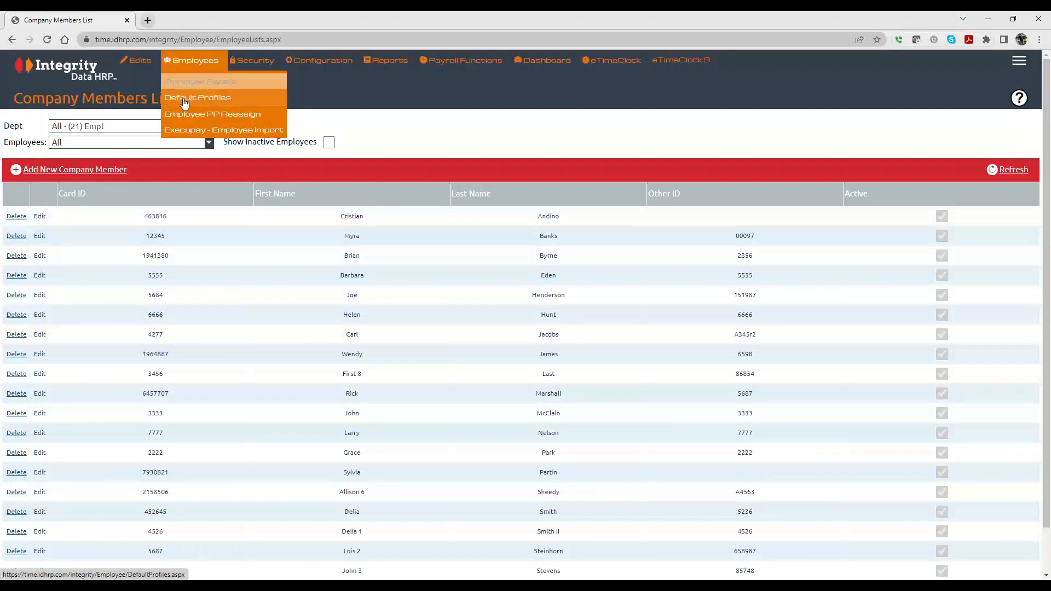
pyautogui.click(202, 100)
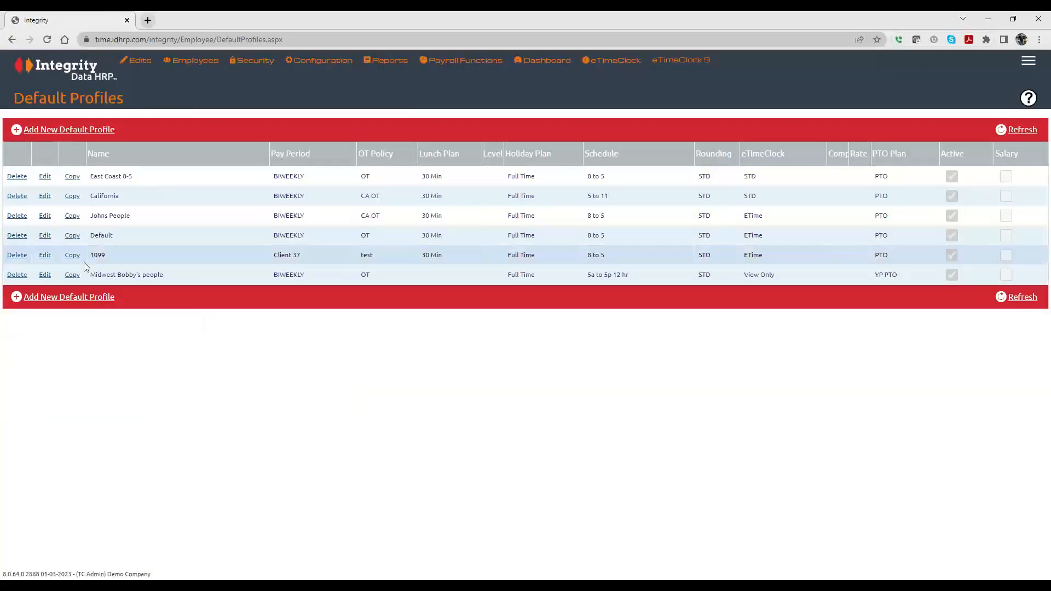
pyautogui.click(46, 255)
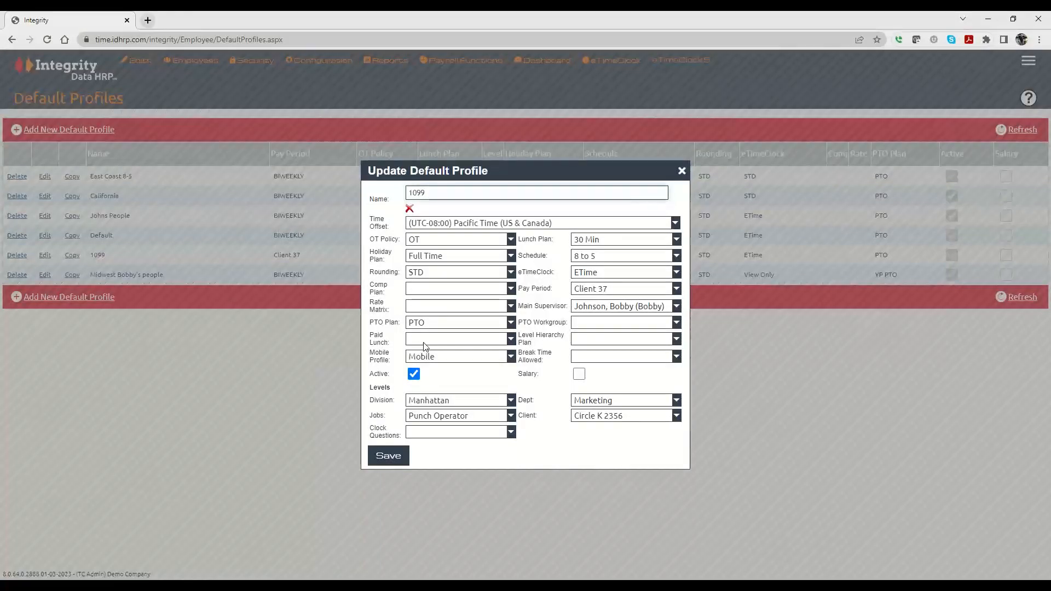
pyautogui.click(681, 172)
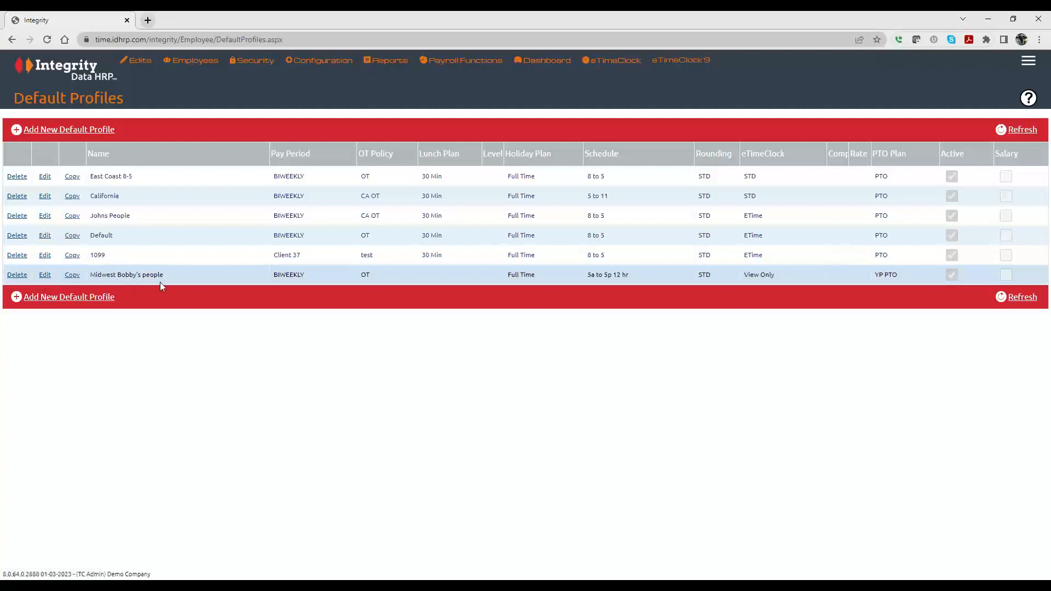
# Step: Review the PTO Plan setting in the Midwest default profile and close it without changes
pyautogui.click(45, 276)
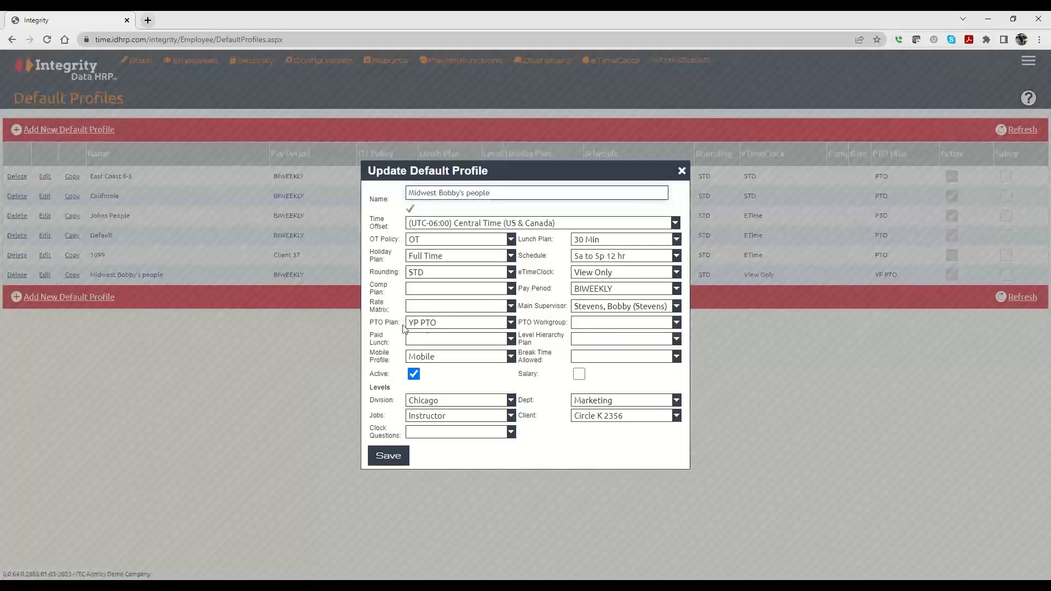
pyautogui.click(682, 172)
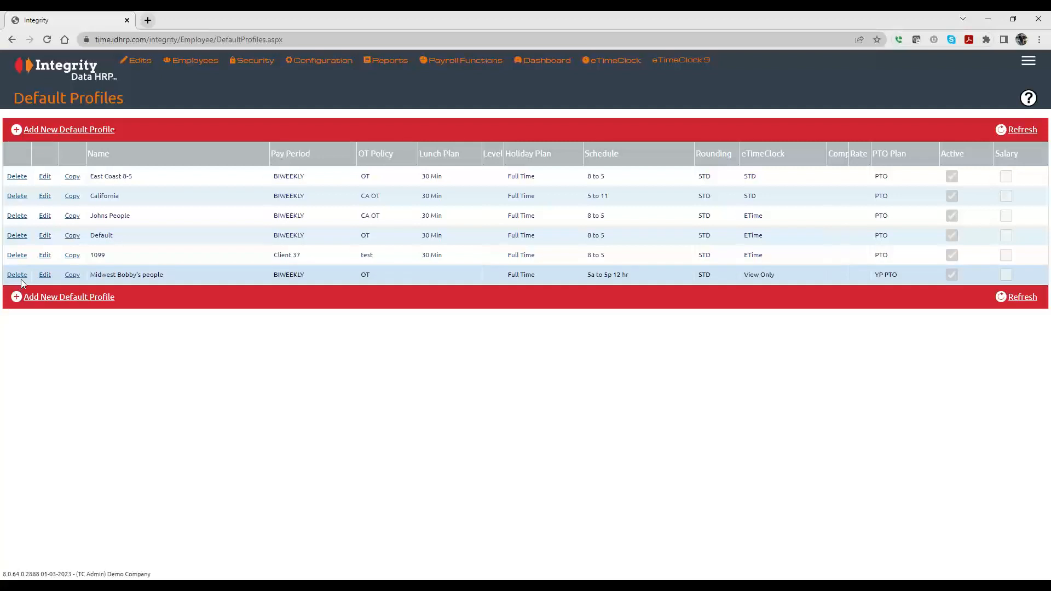
# Step: Copy the Default profile as New PTO Hourly, assign it the Hourly Employees PTO plan, and save it
pyautogui.click(73, 217)
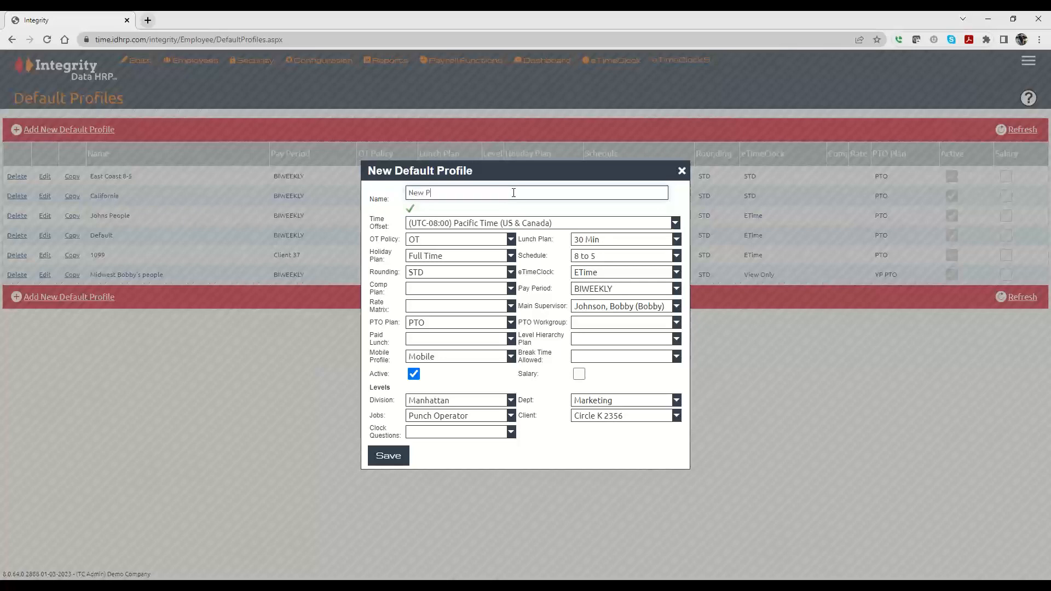
pyautogui.write('New PTO Hourly')
pyautogui.click(429, 323)
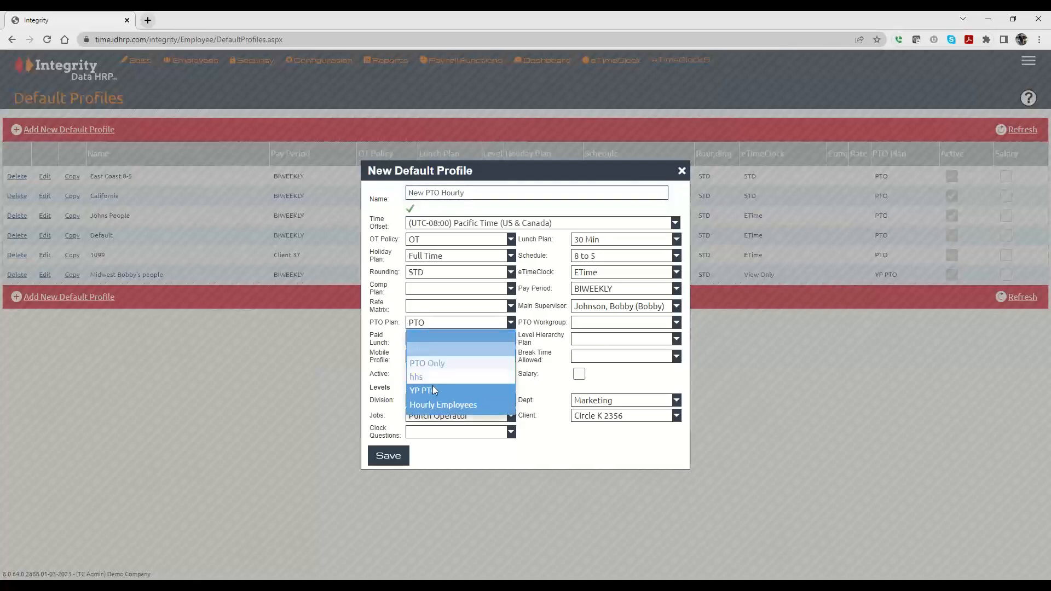
pyautogui.click(457, 405)
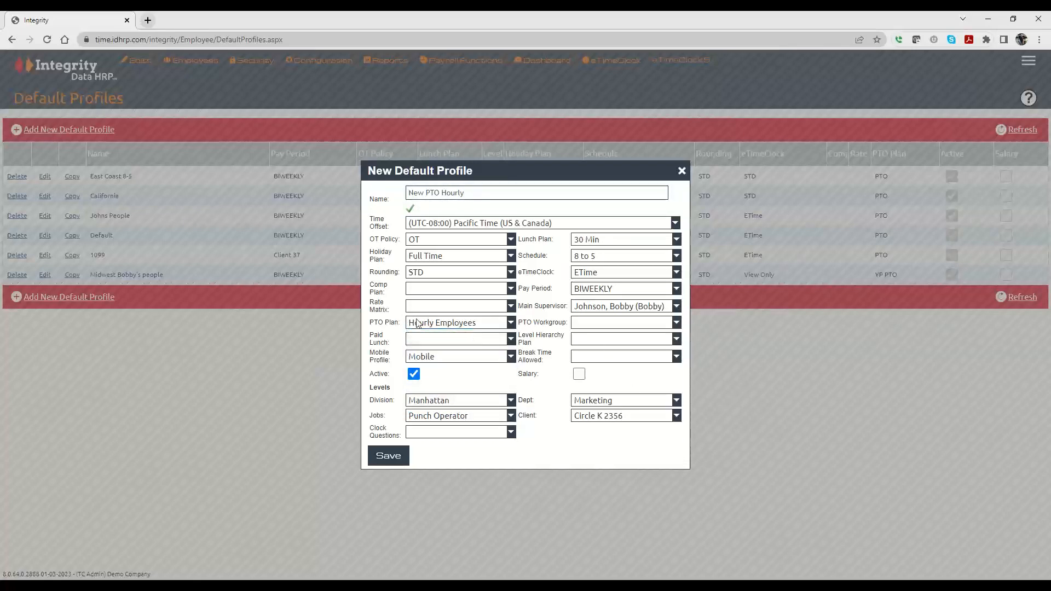
pyautogui.click(385, 458)
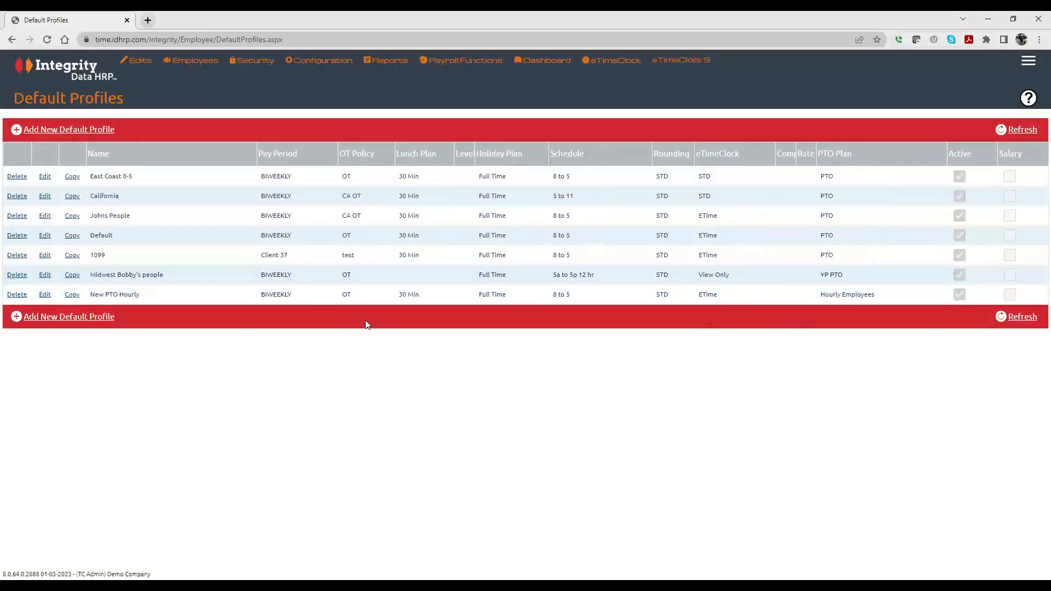
# Step: Open the list of configured PTO plans
pyautogui.moveTo(337, 65)
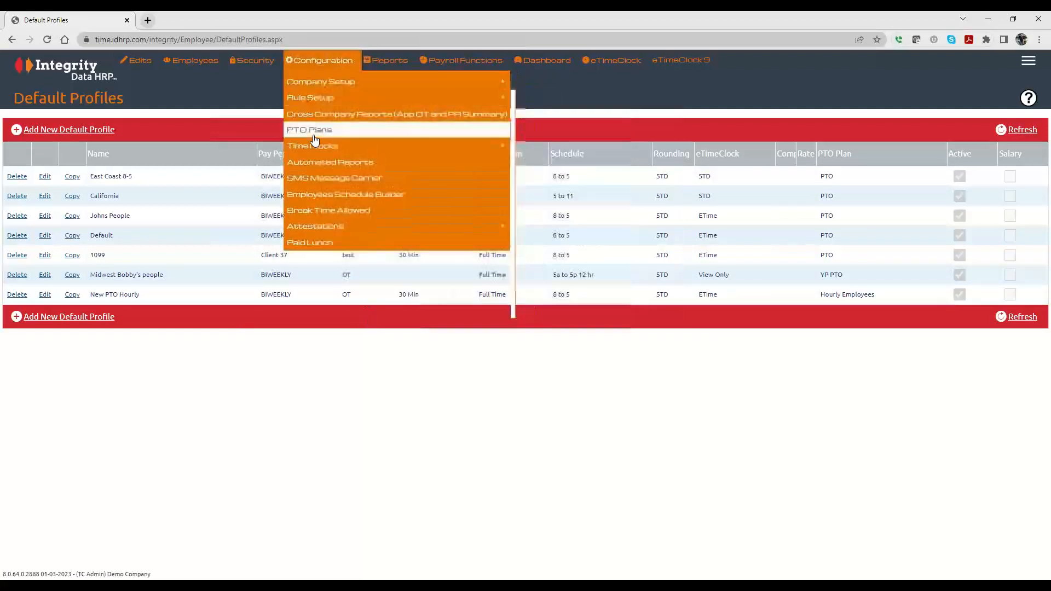
pyautogui.click(315, 138)
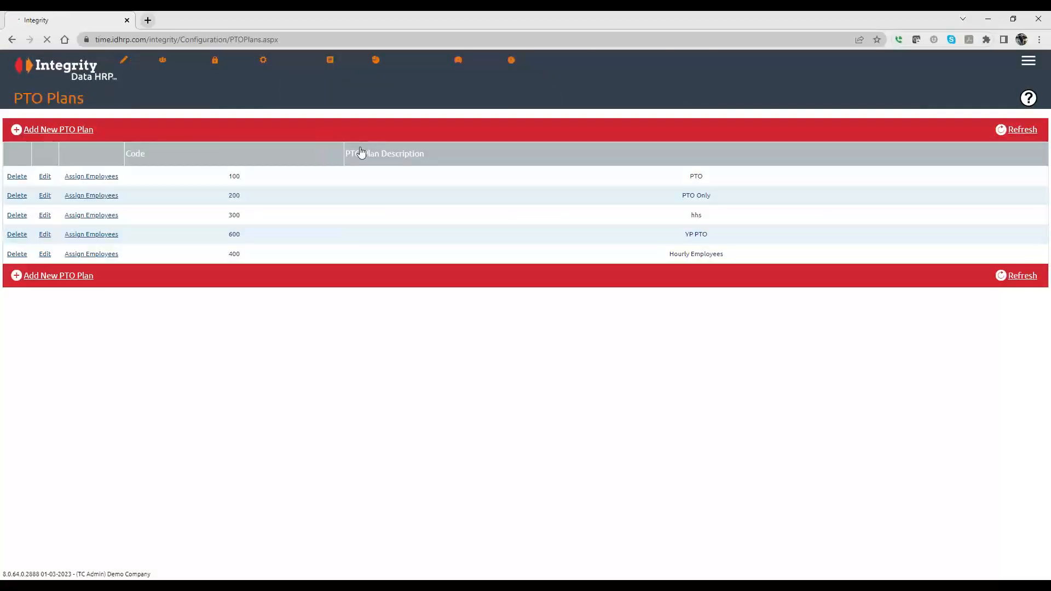